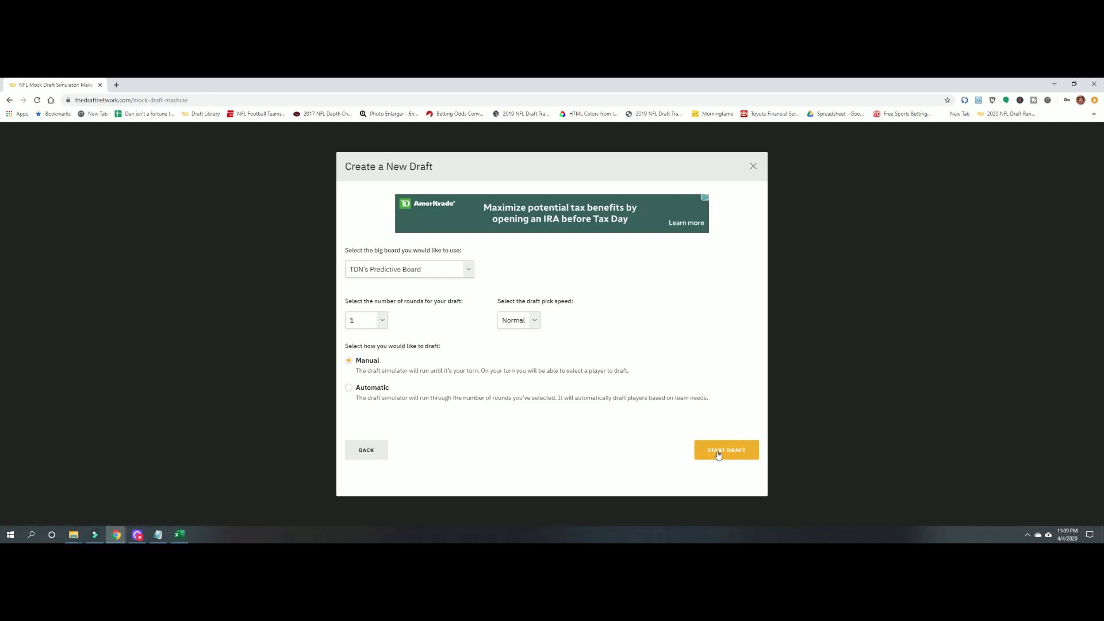
Start a manual three-round mock draft using TDN's Predictive Board at normal pick speed
click(469, 269)
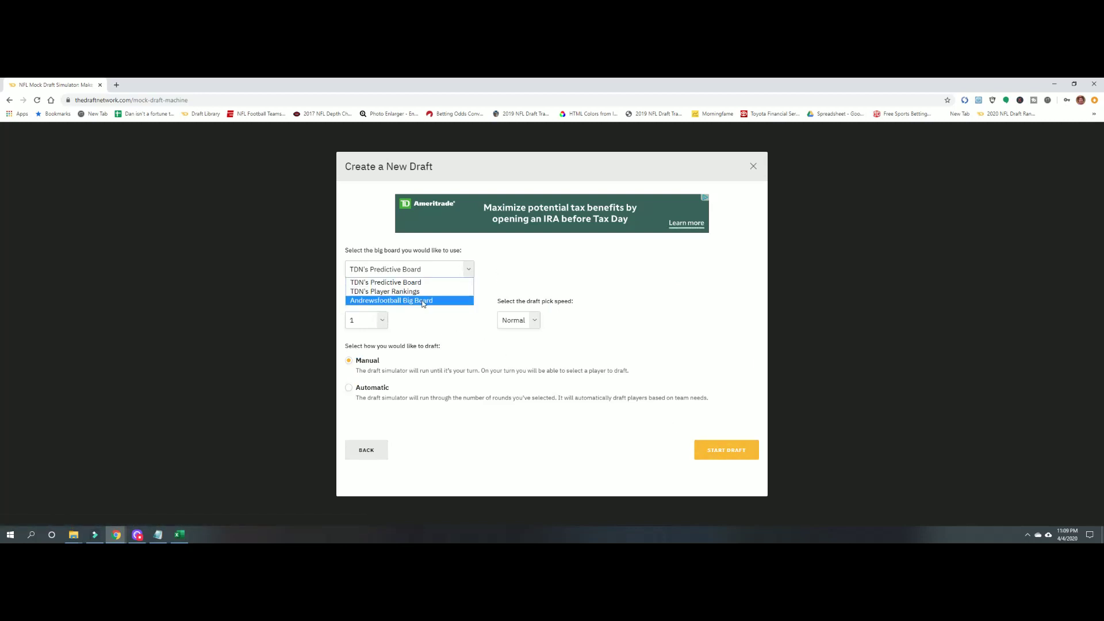
click(405, 282)
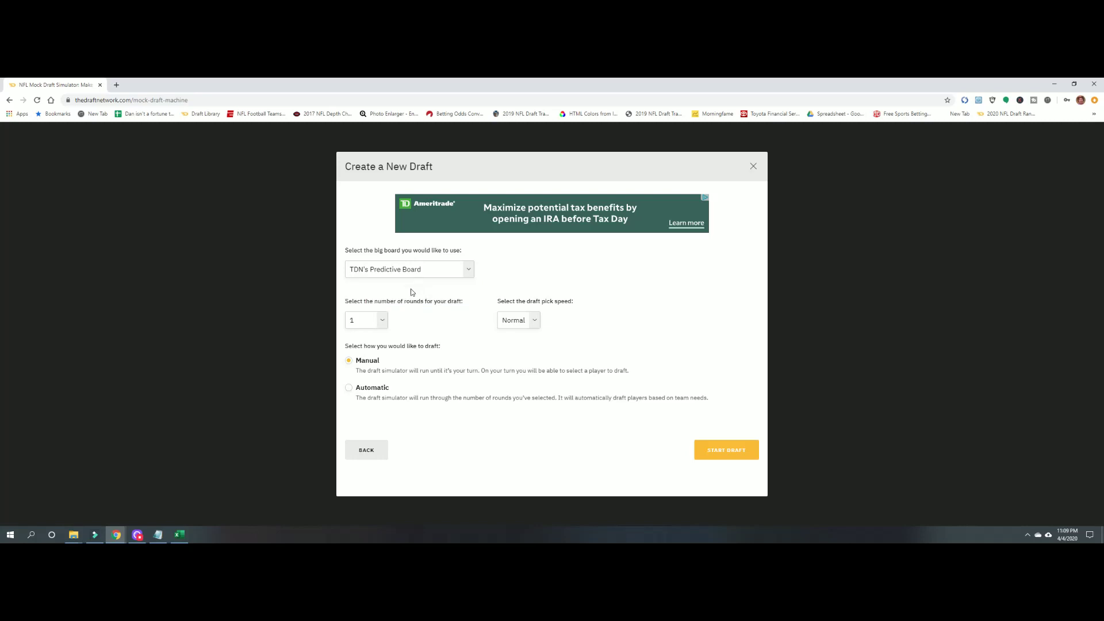
click(383, 324)
click(370, 349)
click(469, 269)
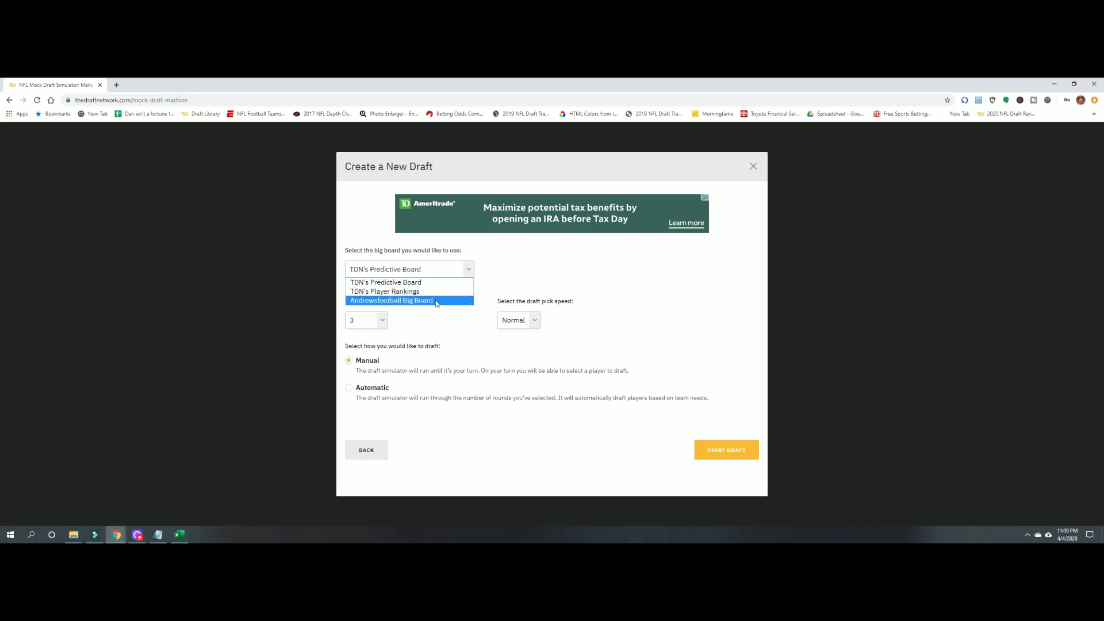
click(471, 334)
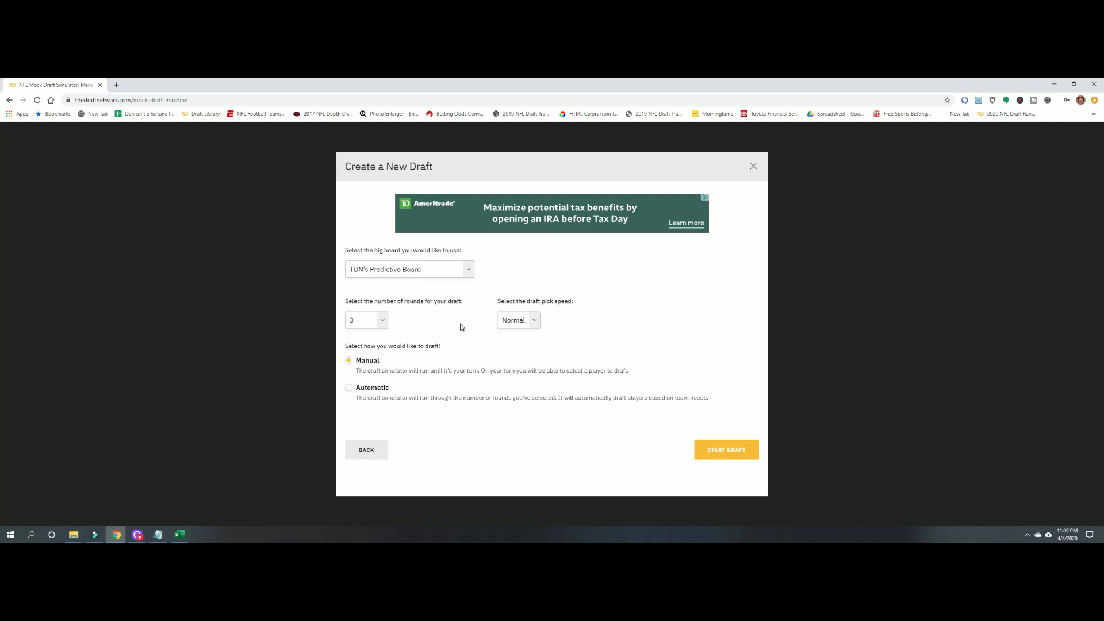
click(716, 450)
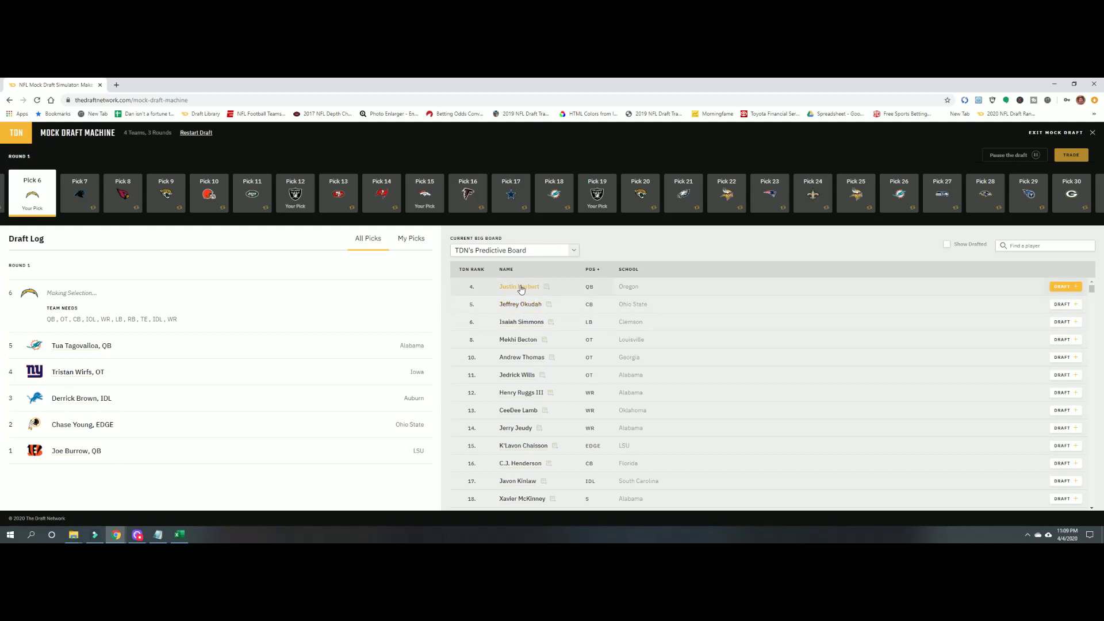
Draft Justin Herbert at pick 6, Javon Kinlaw at 12, Jedrick Wills at 15, Jerry Jeudy at 19 and A.J. Epenesa at 32
click(1061, 287)
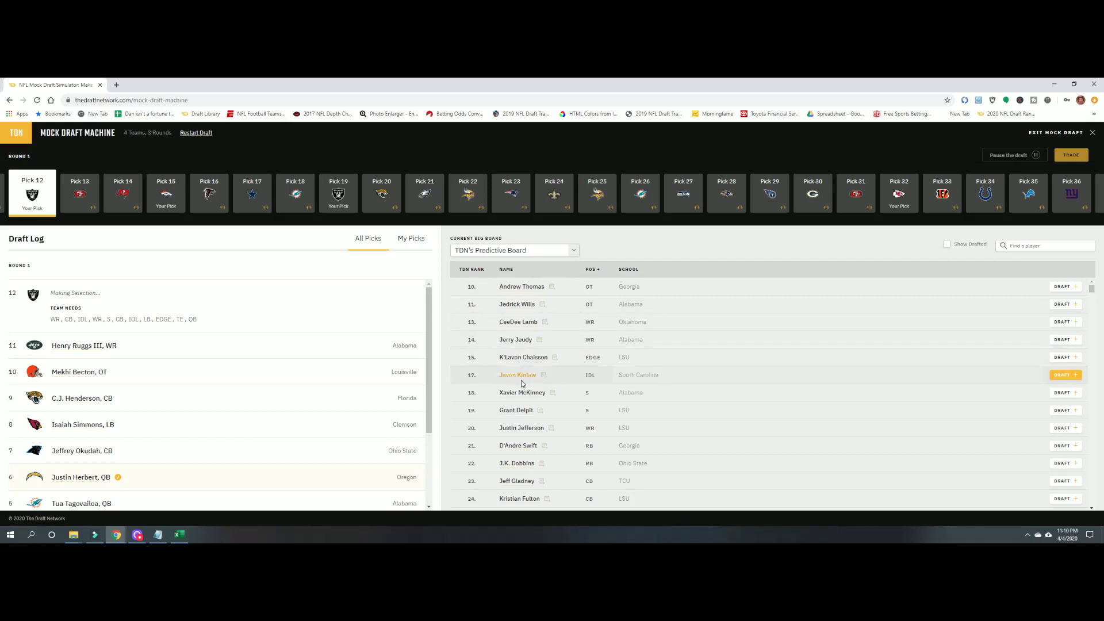
double_click(1061, 377)
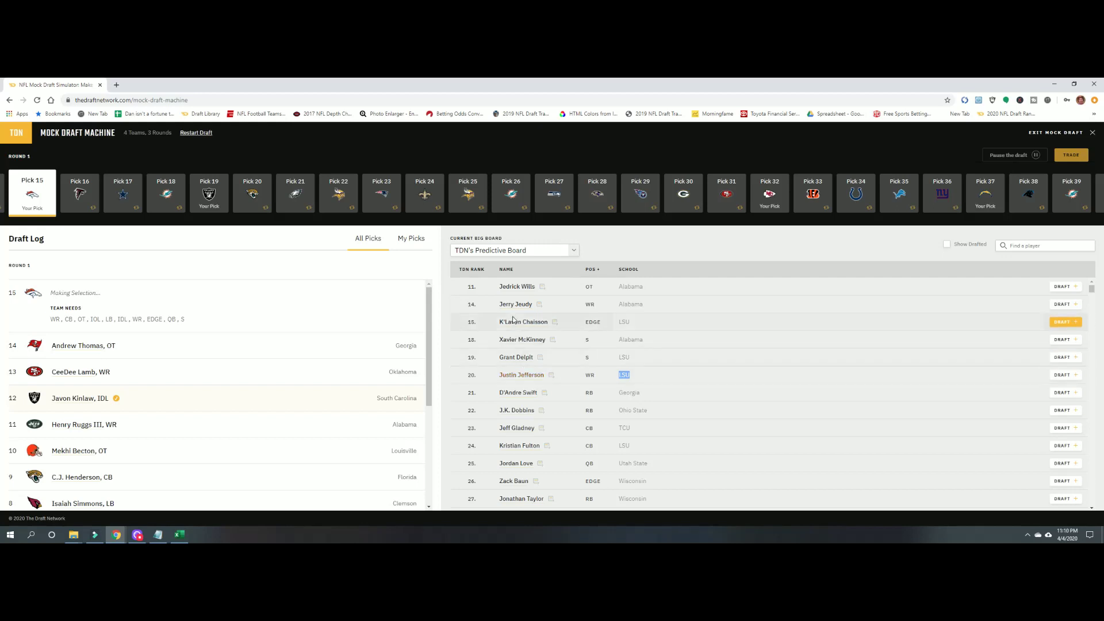
click(1062, 287)
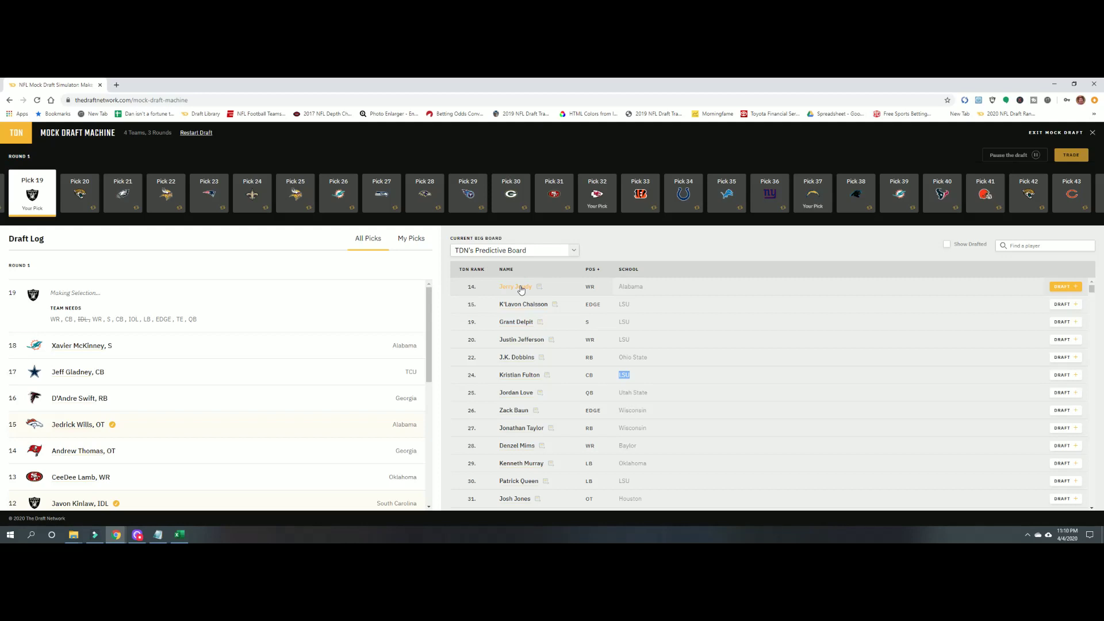
click(1062, 290)
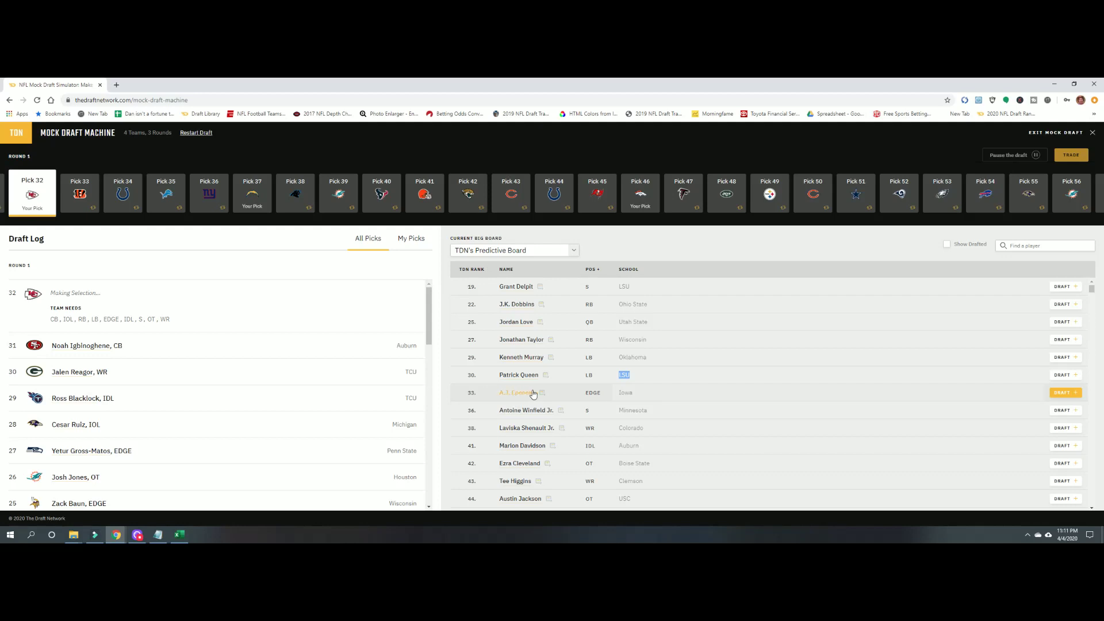
click(1063, 393)
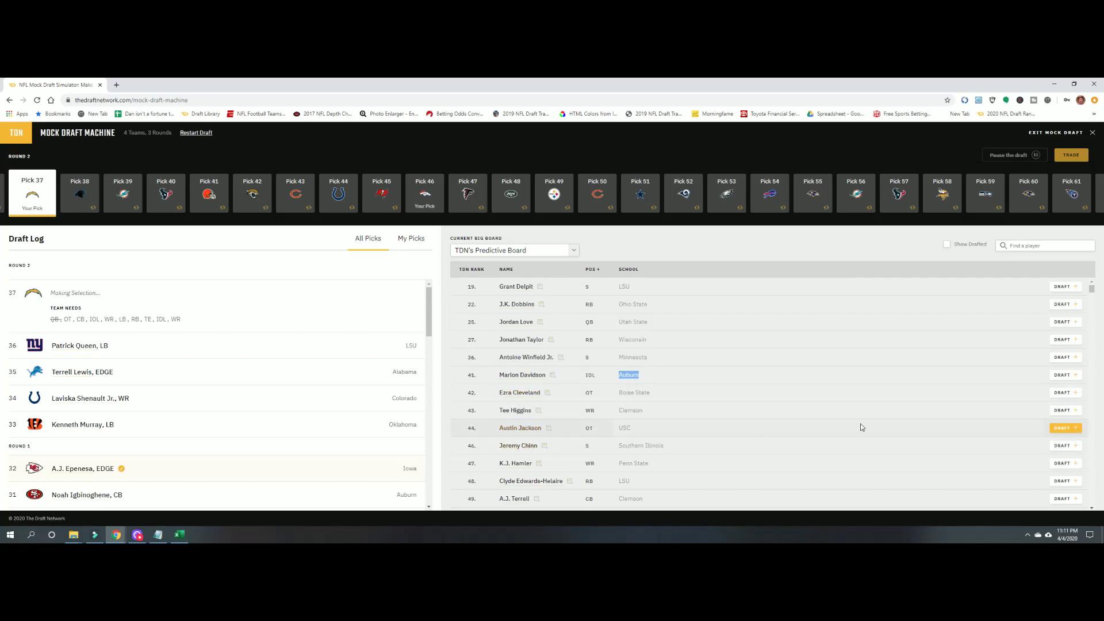
Draft Austin Jackson at pick 37, A.J. Terrell at 46, Cameron Dantzler at 63 and Brandon Aiyuk at 71
click(1062, 430)
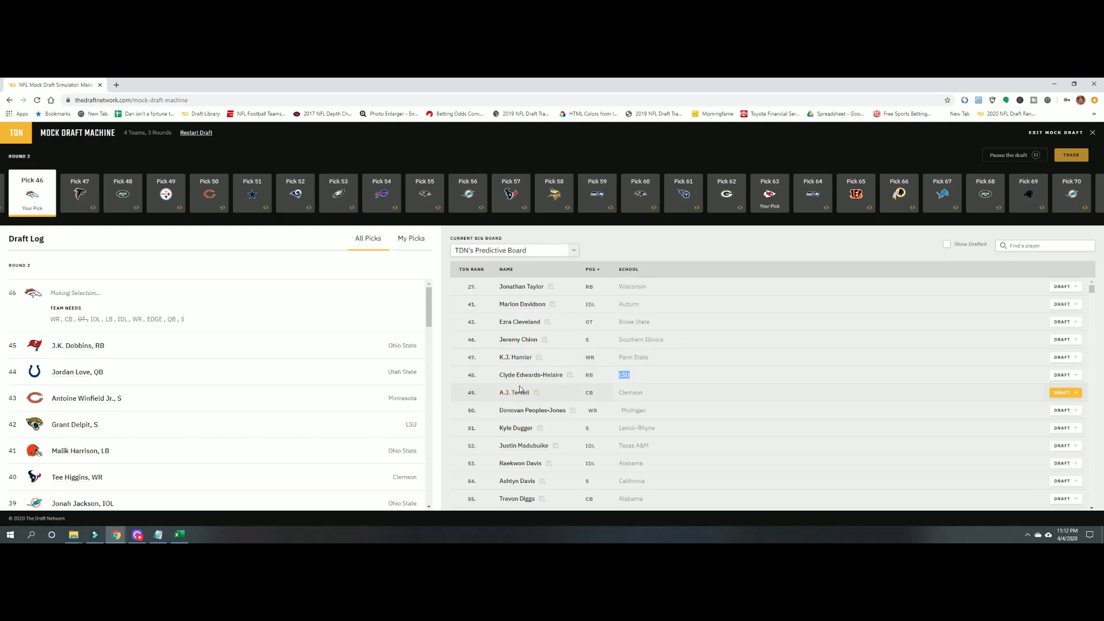
click(1062, 393)
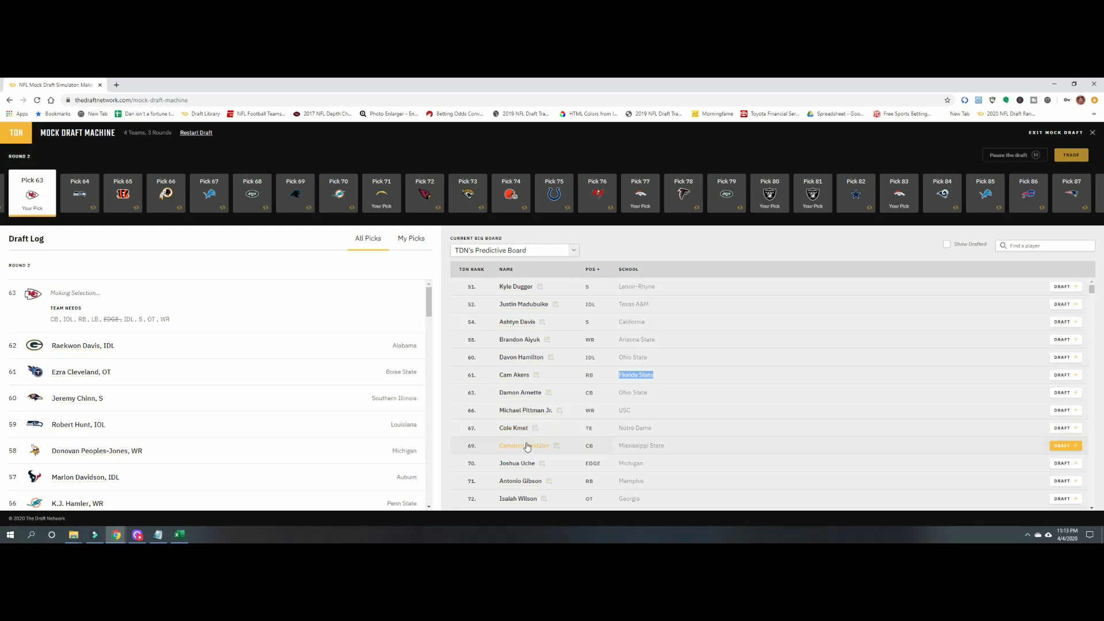
click(1062, 447)
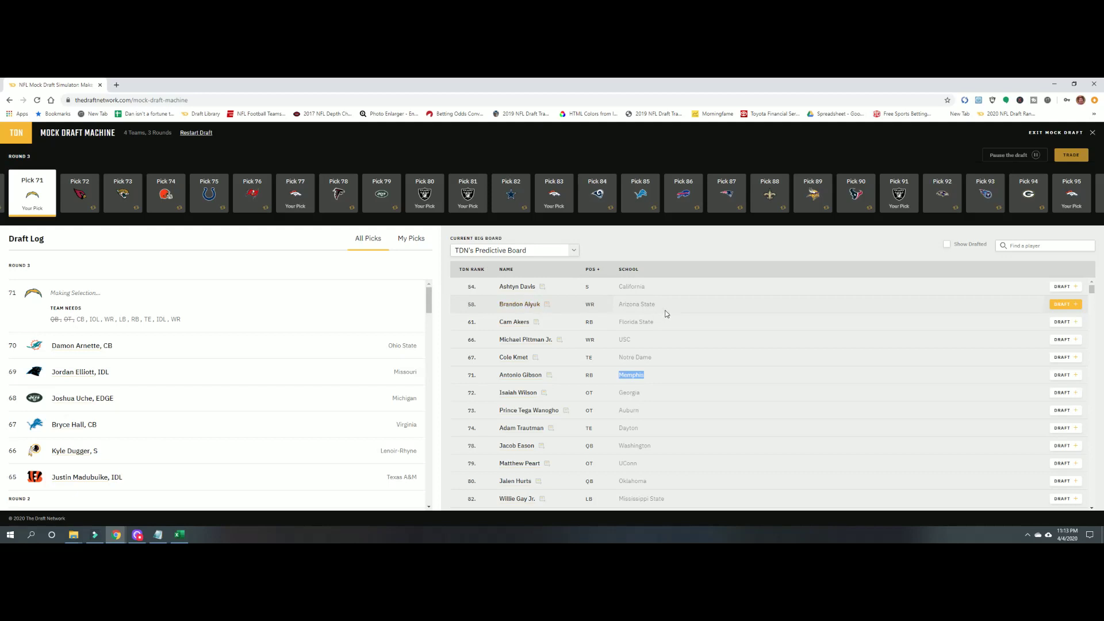
click(1063, 305)
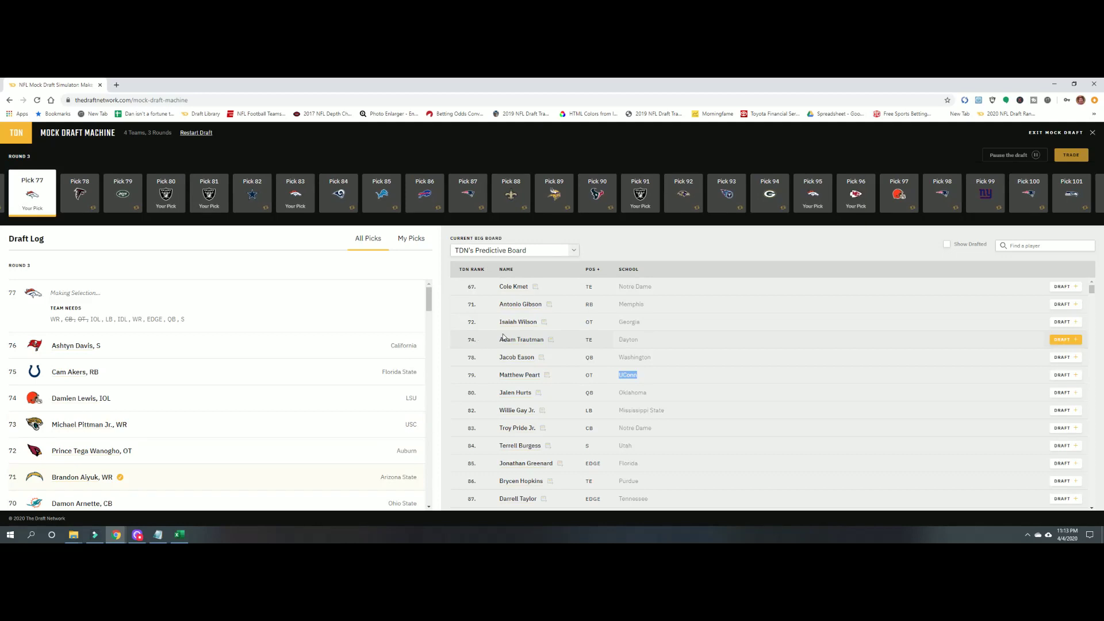
Filter the big board to wide receivers (WR) to check who is available, and restore the list to all positions
click(598, 269)
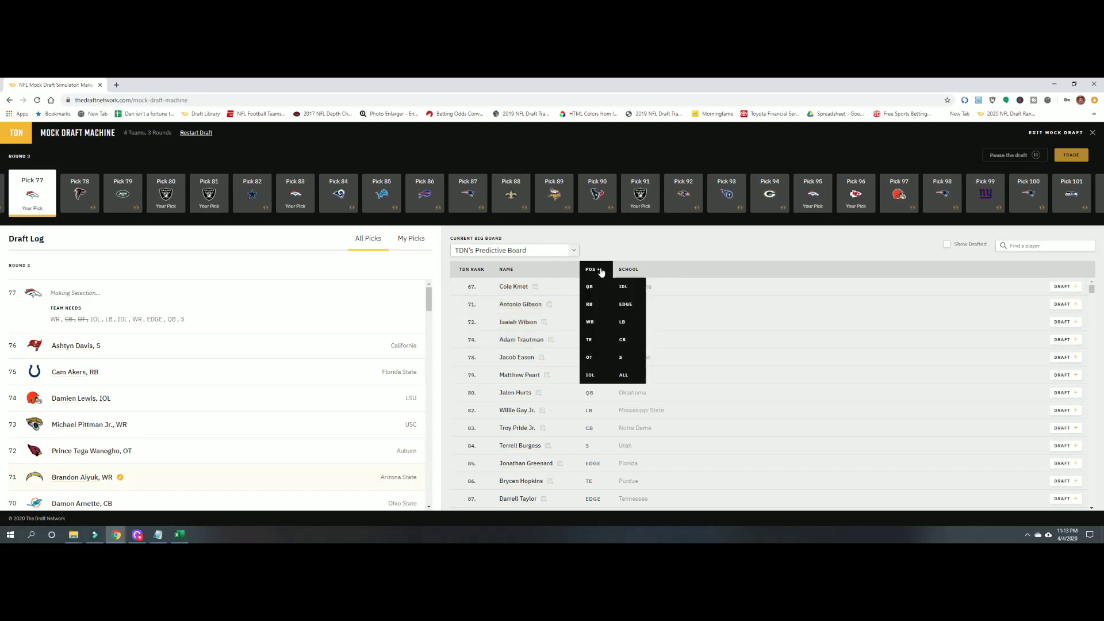
click(591, 321)
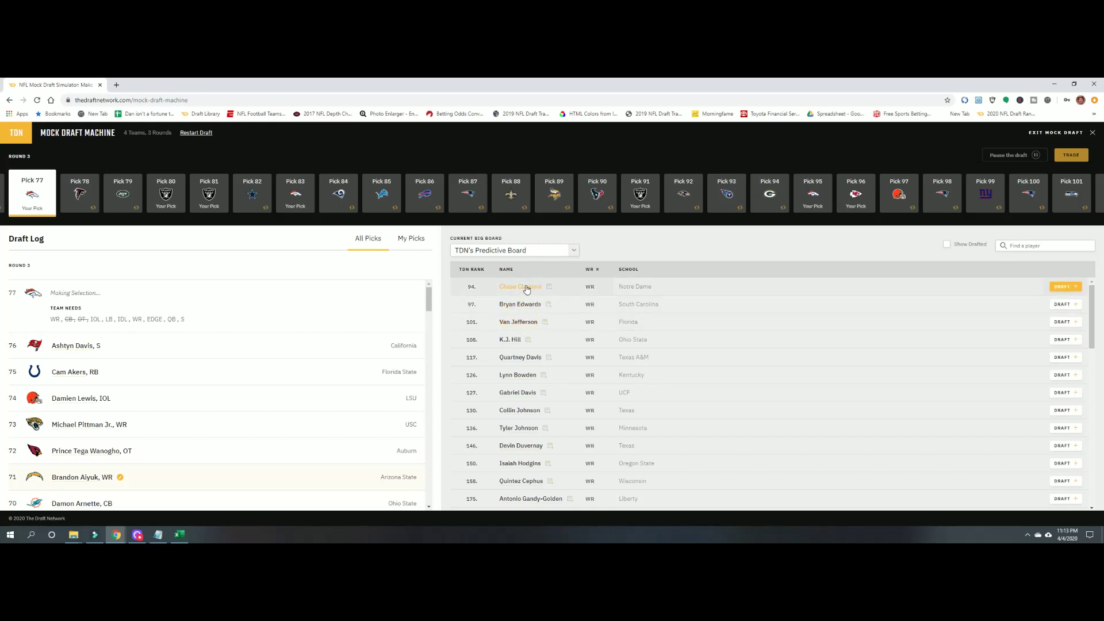
click(591, 269)
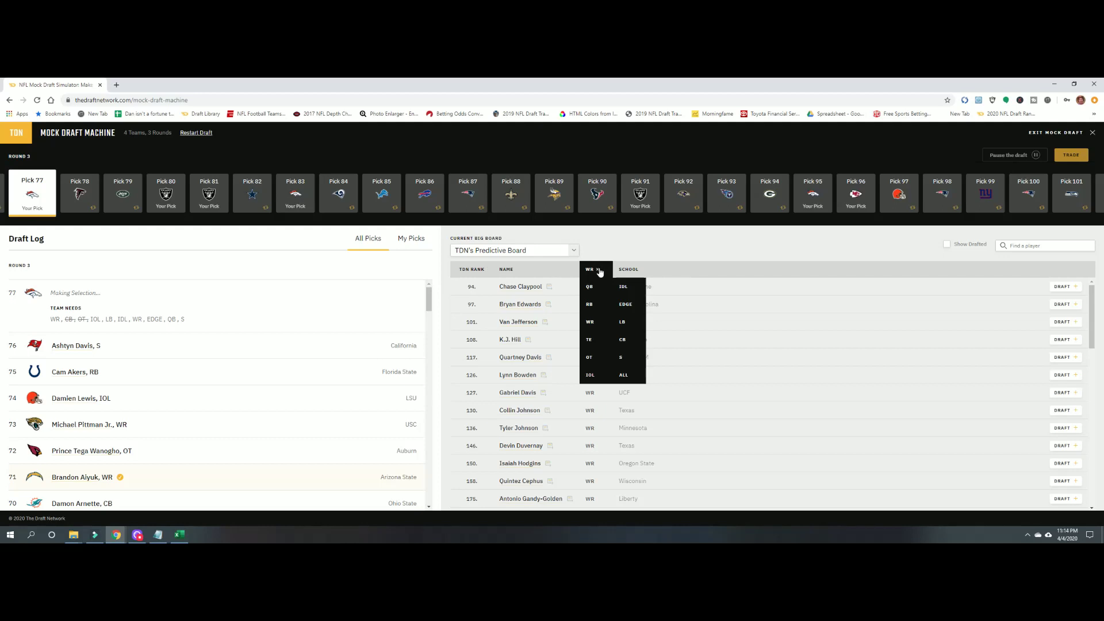
click(598, 270)
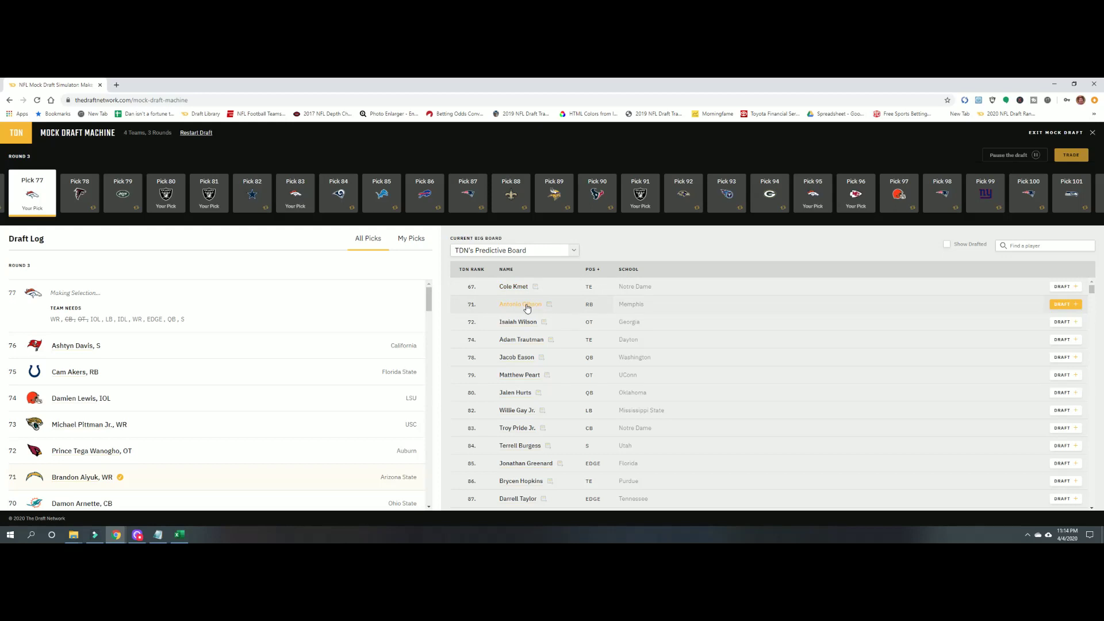
Check your own picks in the draft log and draft linebacker Willie Gay Jr. for the Broncos at pick 77
click(410, 240)
scroll(251, 332, down, 1)
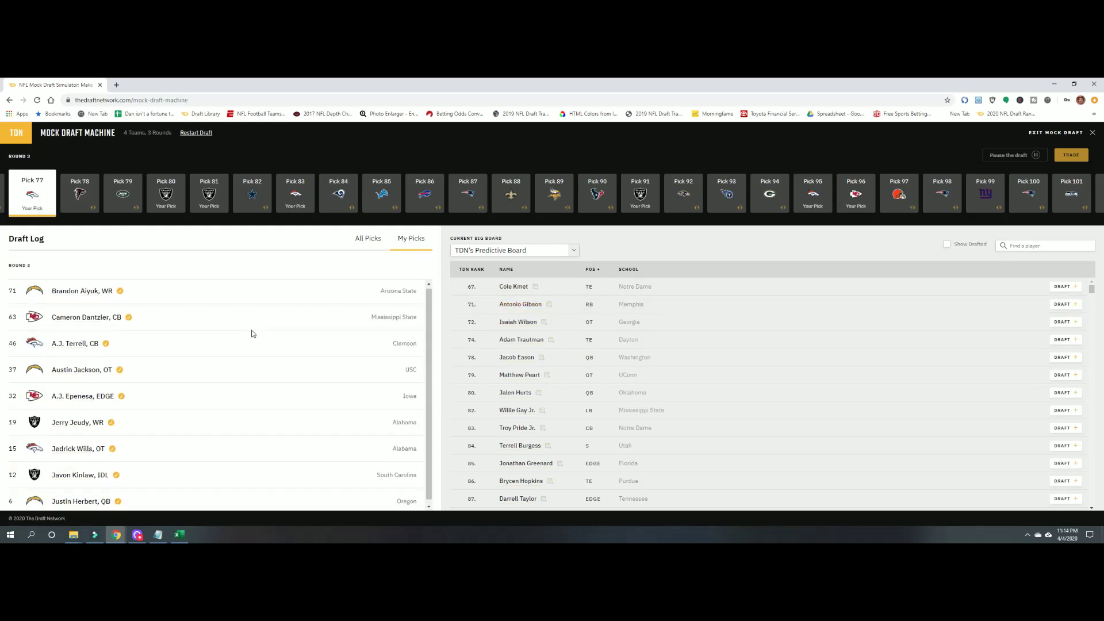
click(368, 242)
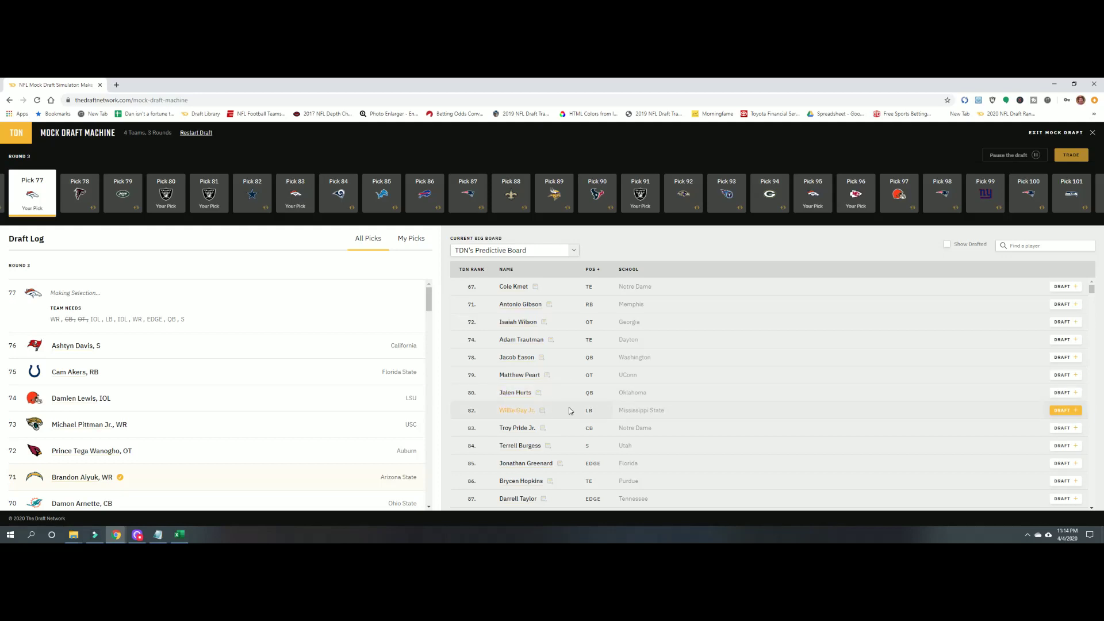
click(1066, 412)
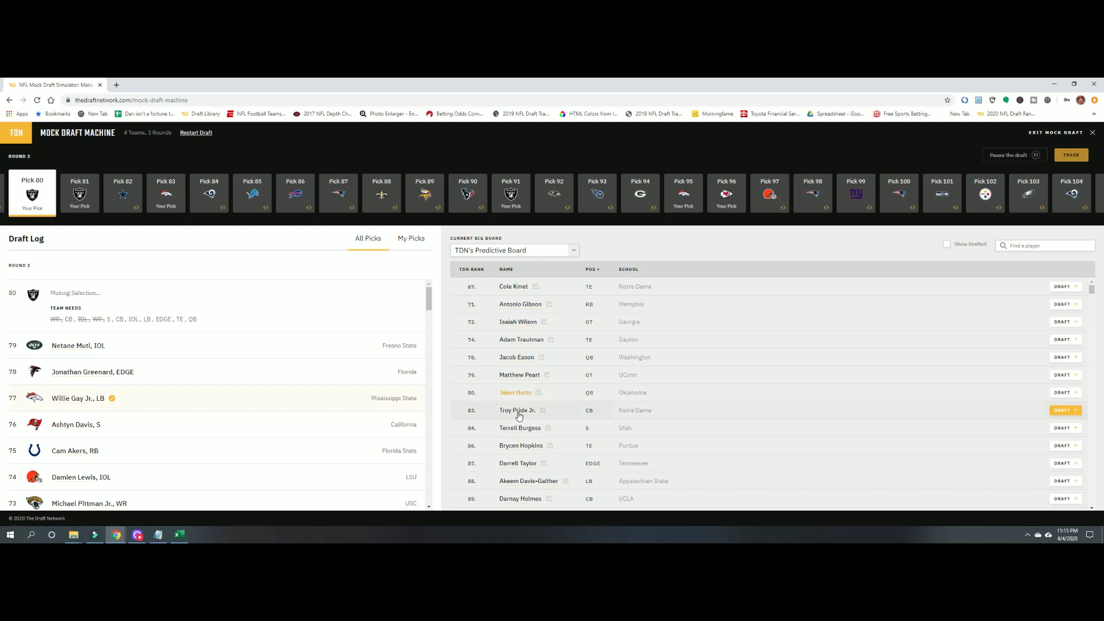
Draft Troy Pride Jr. at pick 80 and Antonio Gibson at 81 for the Raiders, and Bryan Edwards at 83 for the Broncos
click(1064, 411)
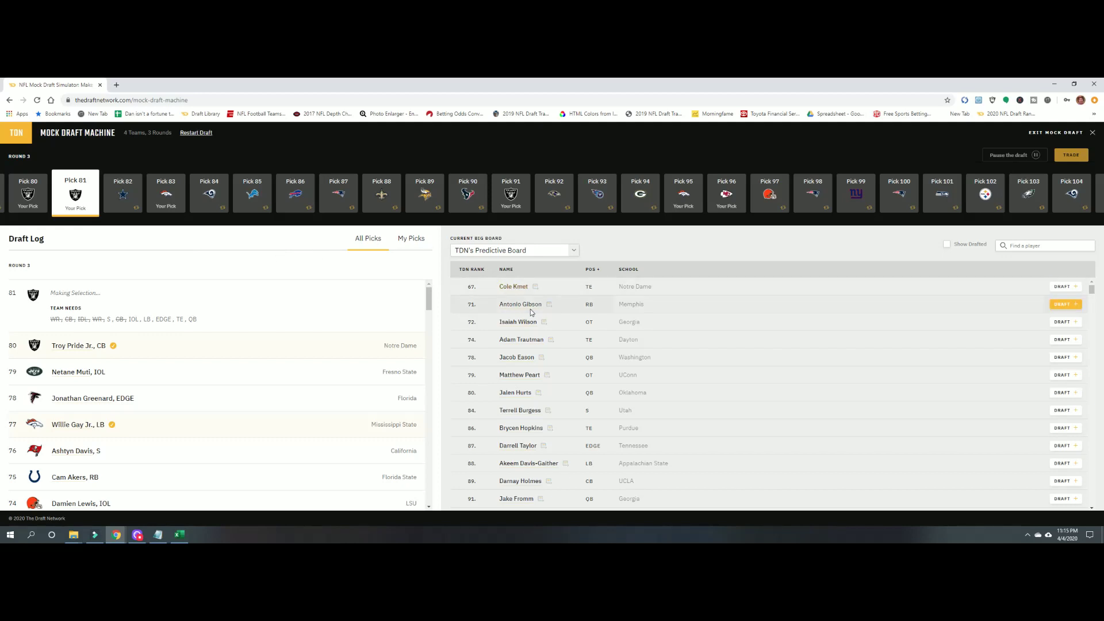
click(1067, 304)
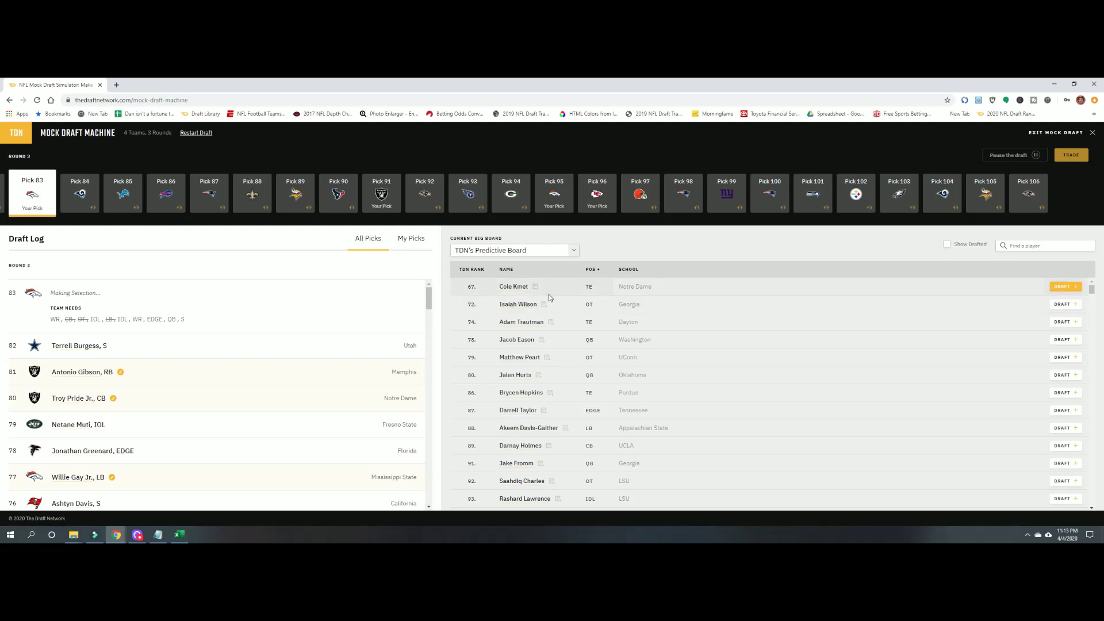
scroll(549, 295, down, 3)
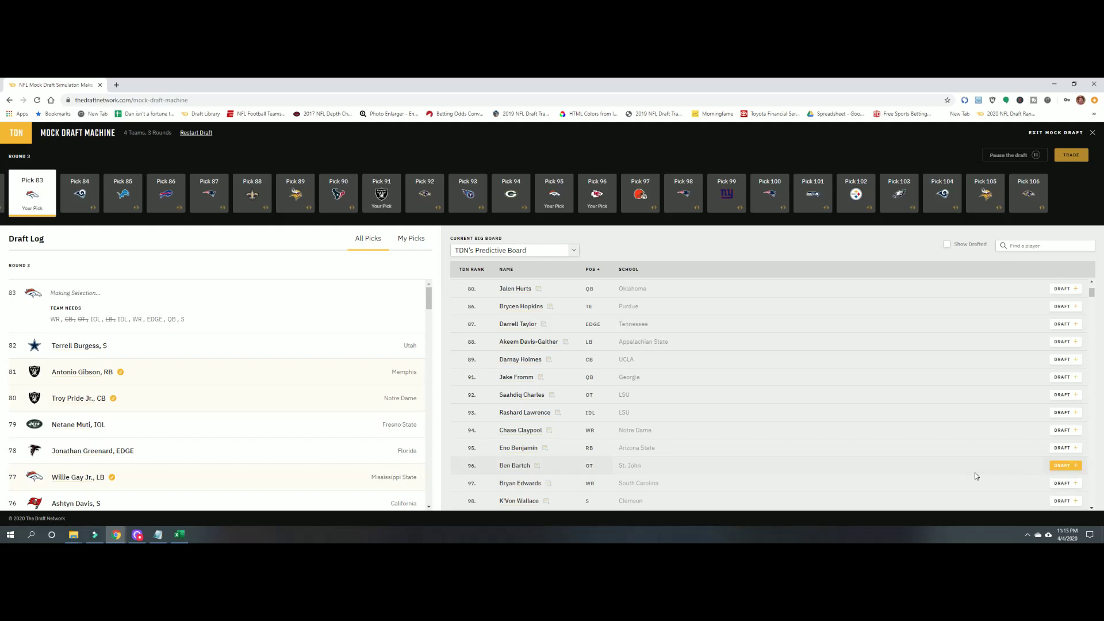
click(1064, 484)
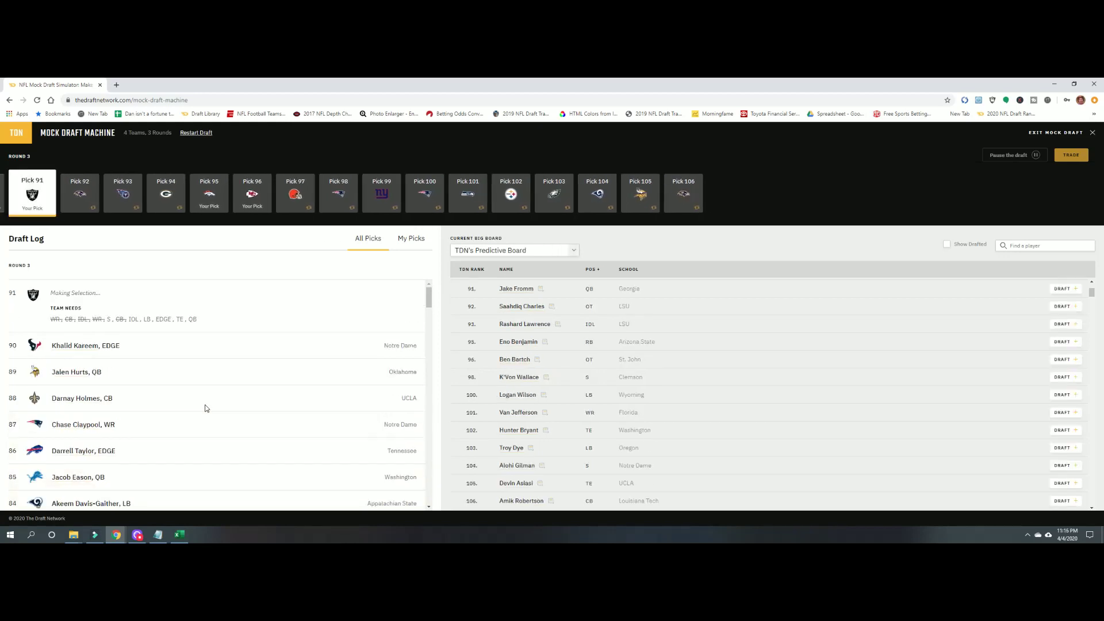
Review the full list of your own picks and draft safety K'Von Wallace for the Raiders at pick 91
scroll(544, 337, up, 2)
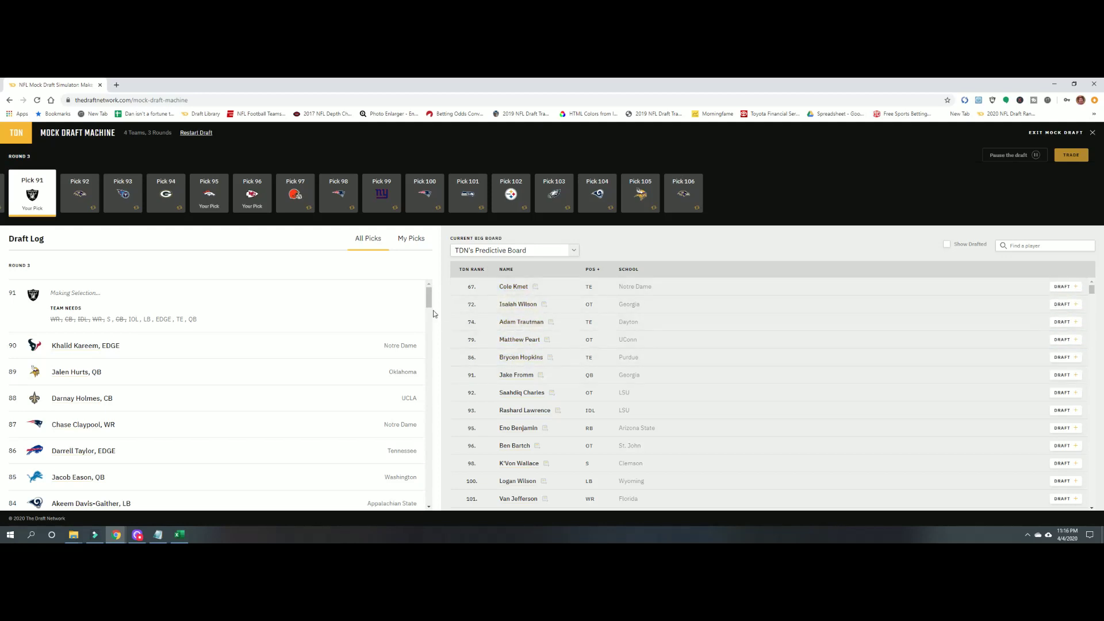
double_click(415, 238)
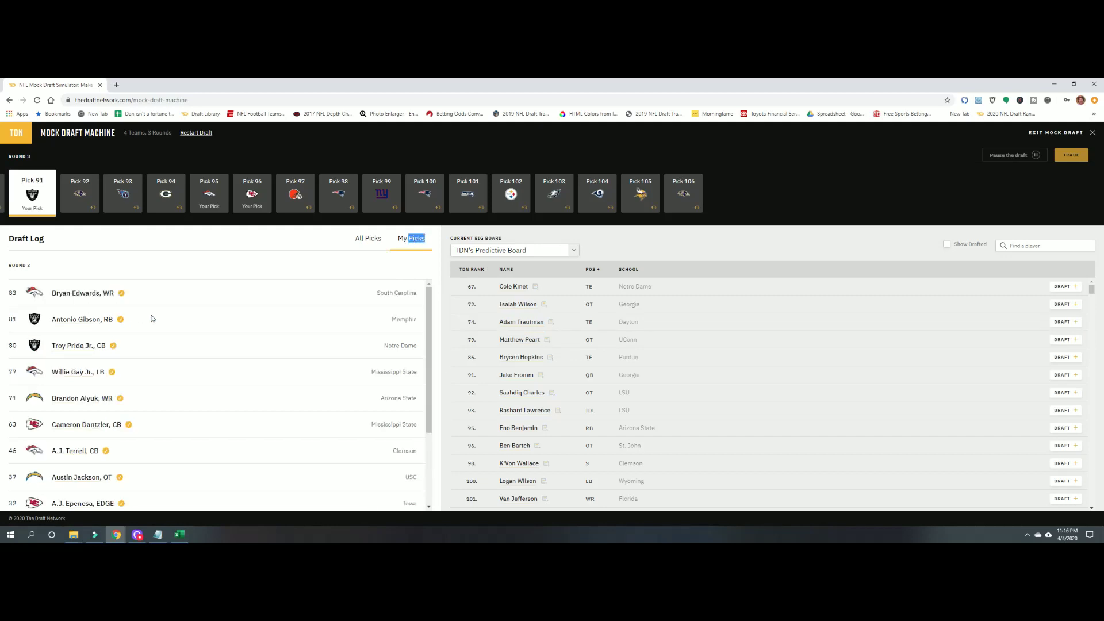
scroll(133, 320, down, 2)
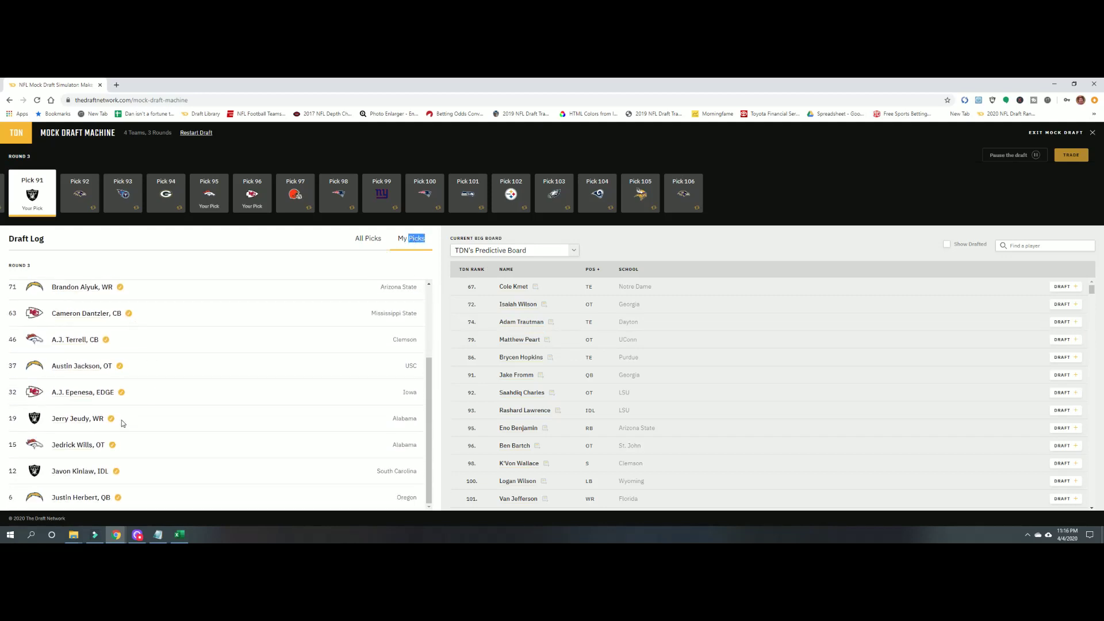
scroll(102, 467, up, 2)
scroll(102, 467, down, 2)
scroll(105, 454, up, 2)
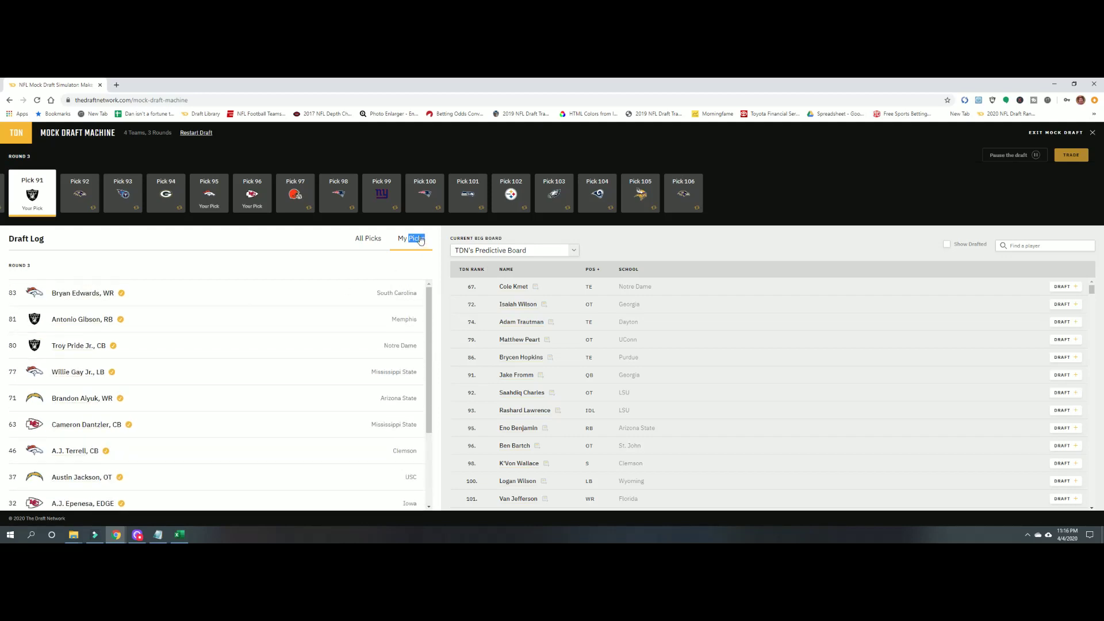
click(372, 242)
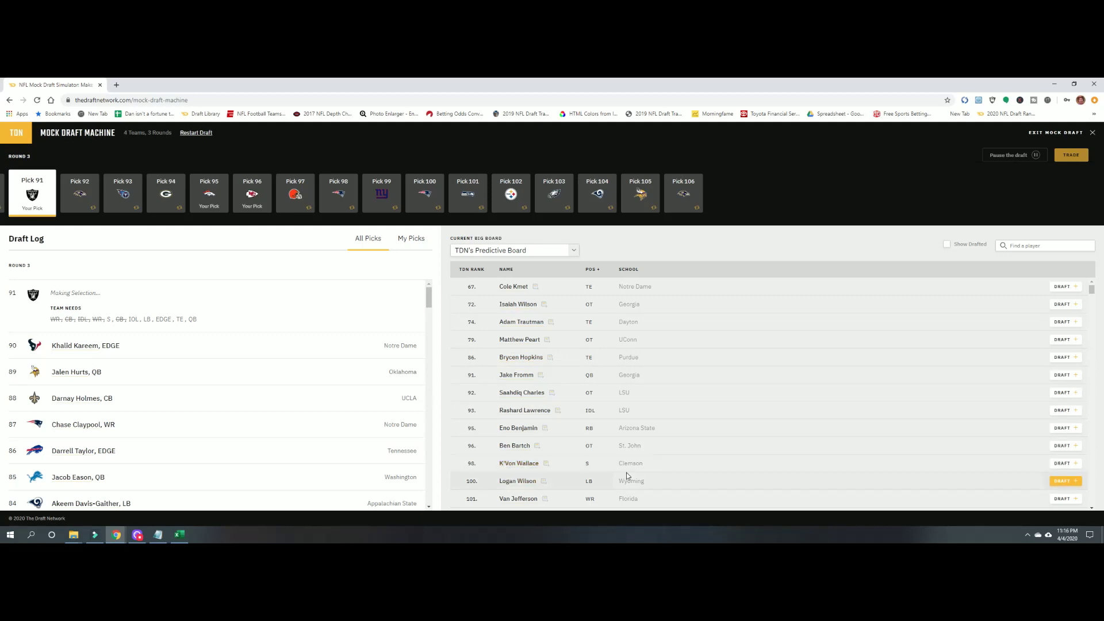
click(1063, 463)
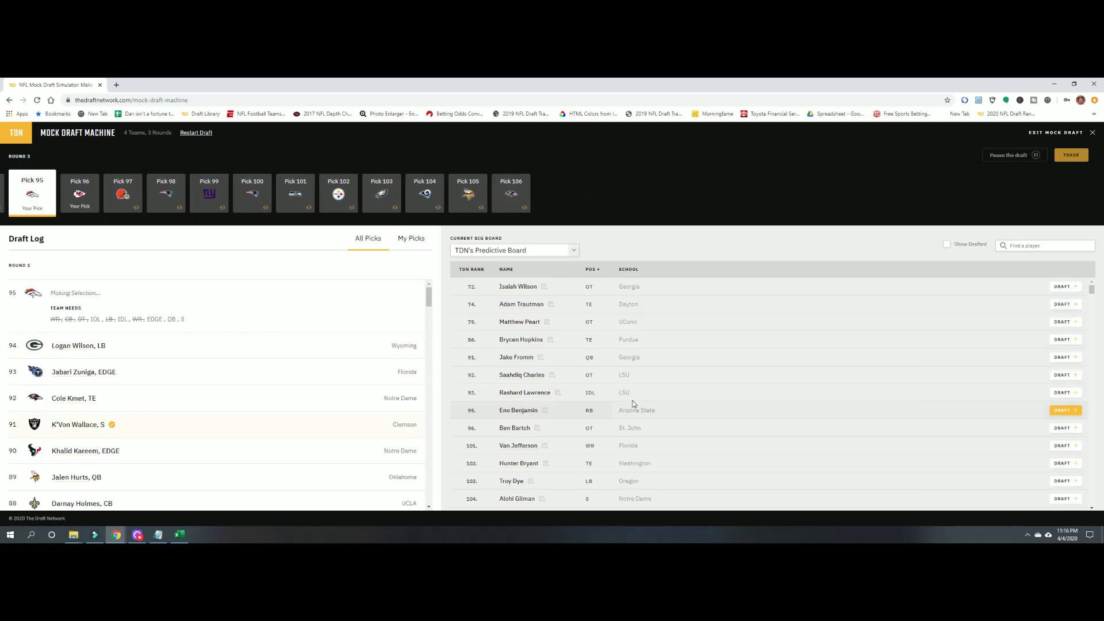
Look through your own picks again and draft interior lineman Rashard Lawrence for the Broncos at pick 95
click(412, 239)
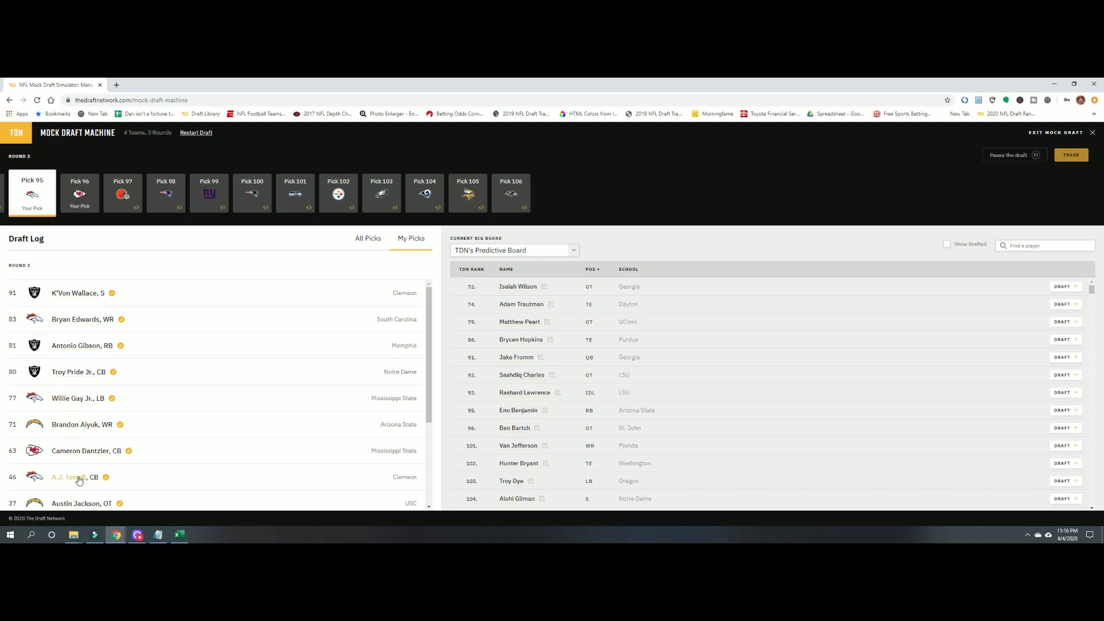
scroll(78, 471, down, 2)
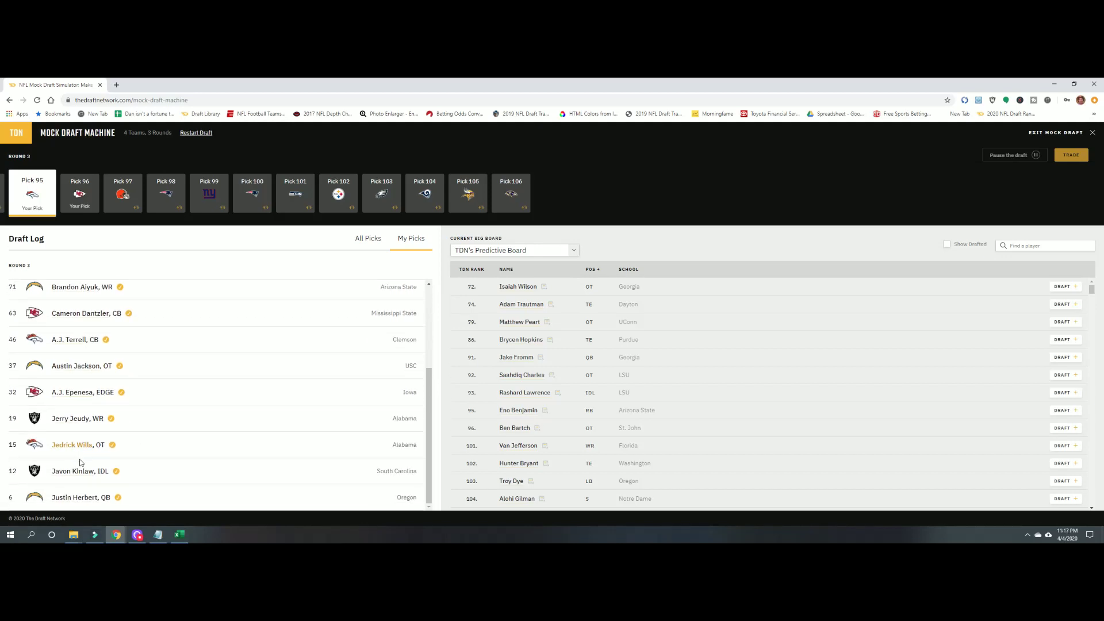
scroll(78, 453, up, 2)
click(375, 241)
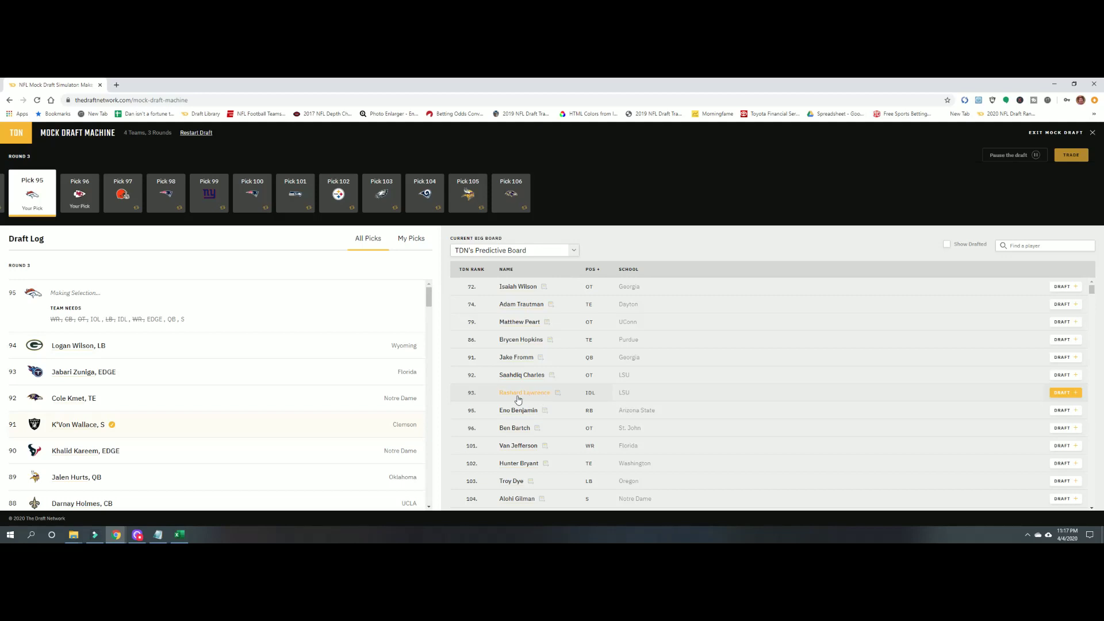
click(1062, 393)
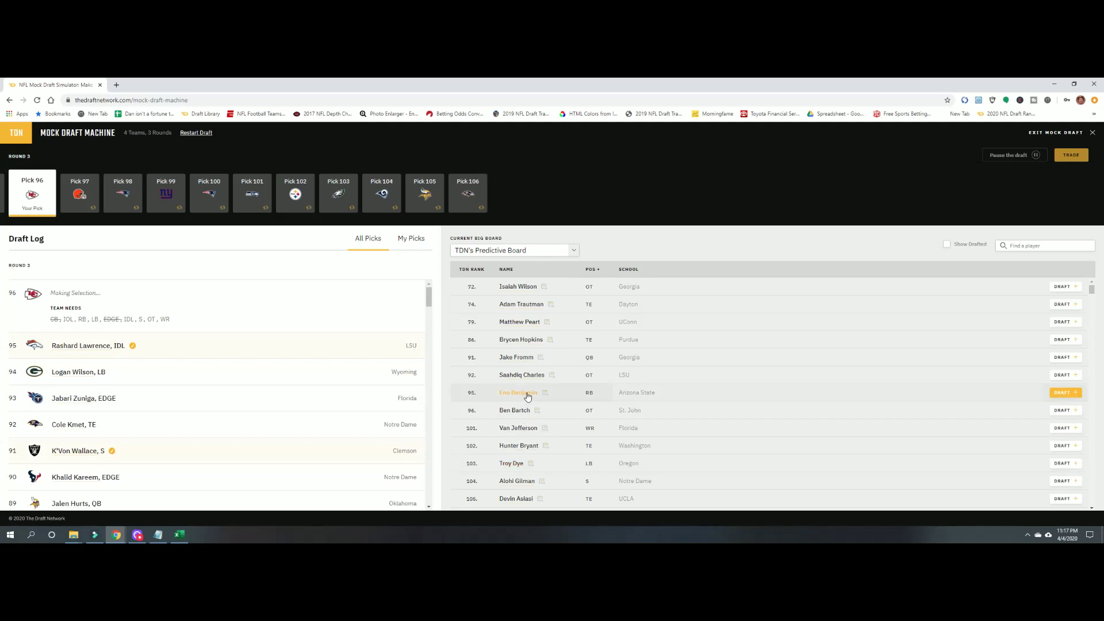
Draft running back Eno Benjamin for the Chiefs at pick 96 and filter the draft results to your own picks
click(1063, 393)
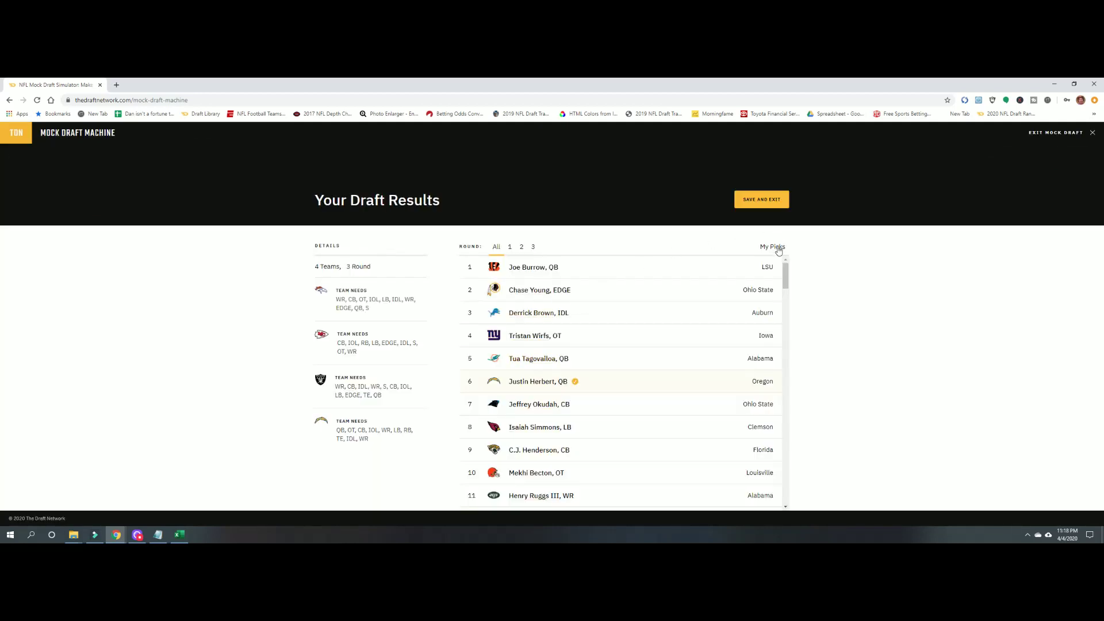
click(777, 248)
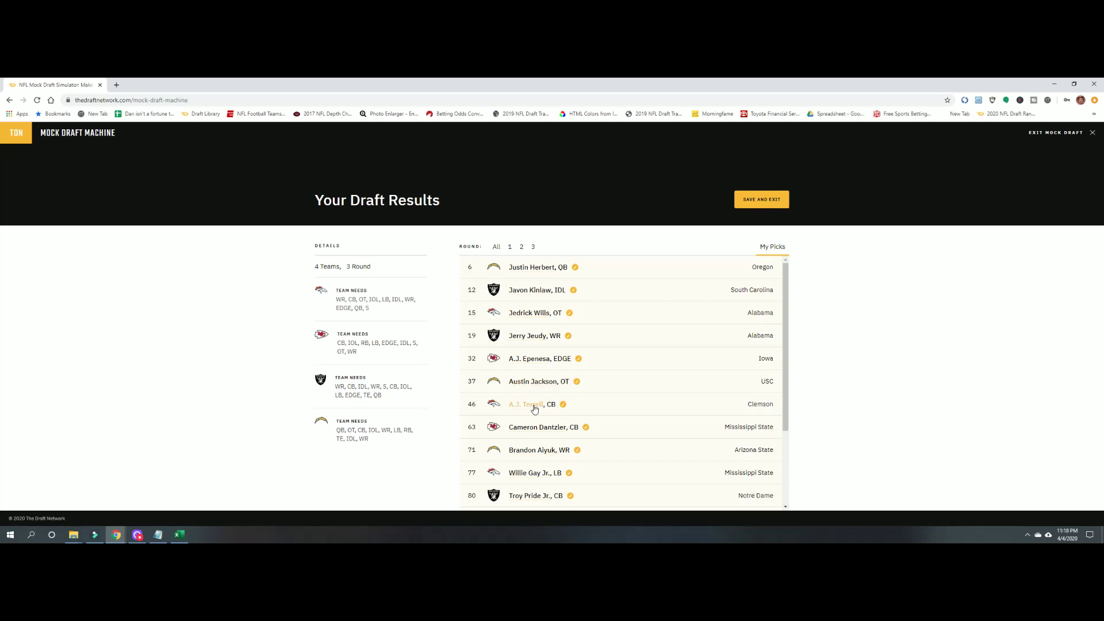
Review your own picks in the draft results from pick 6 to pick 96, comparing each team's selections with its needs
scroll(534, 408, down, 3)
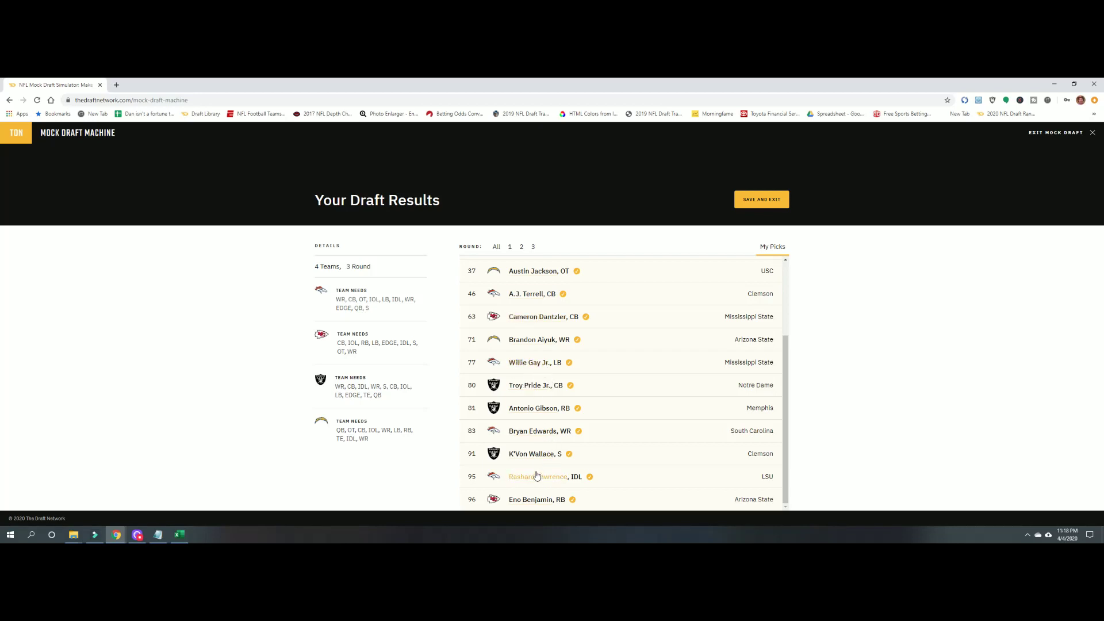
scroll(537, 472, up, 2)
scroll(537, 471, up, 1)
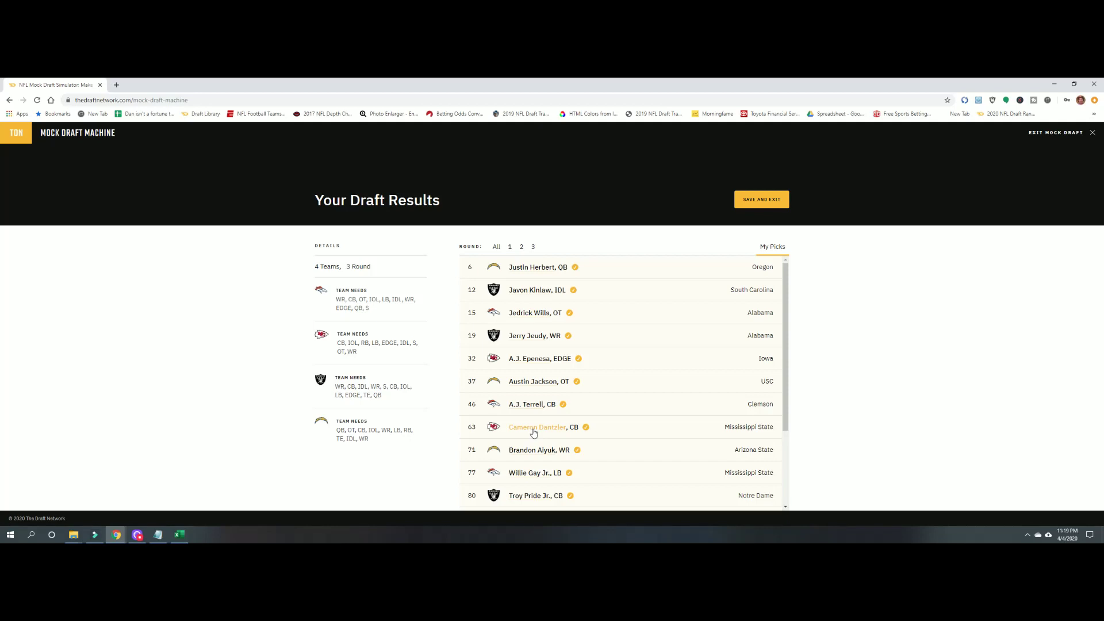
scroll(533, 433, down, 2)
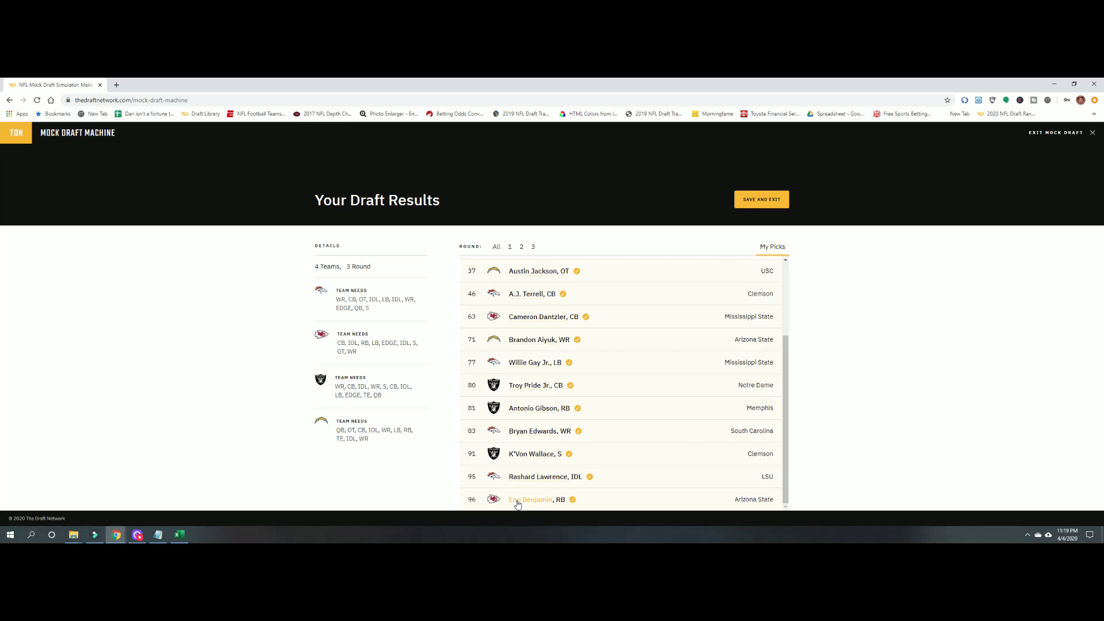
scroll(564, 476, up, 2)
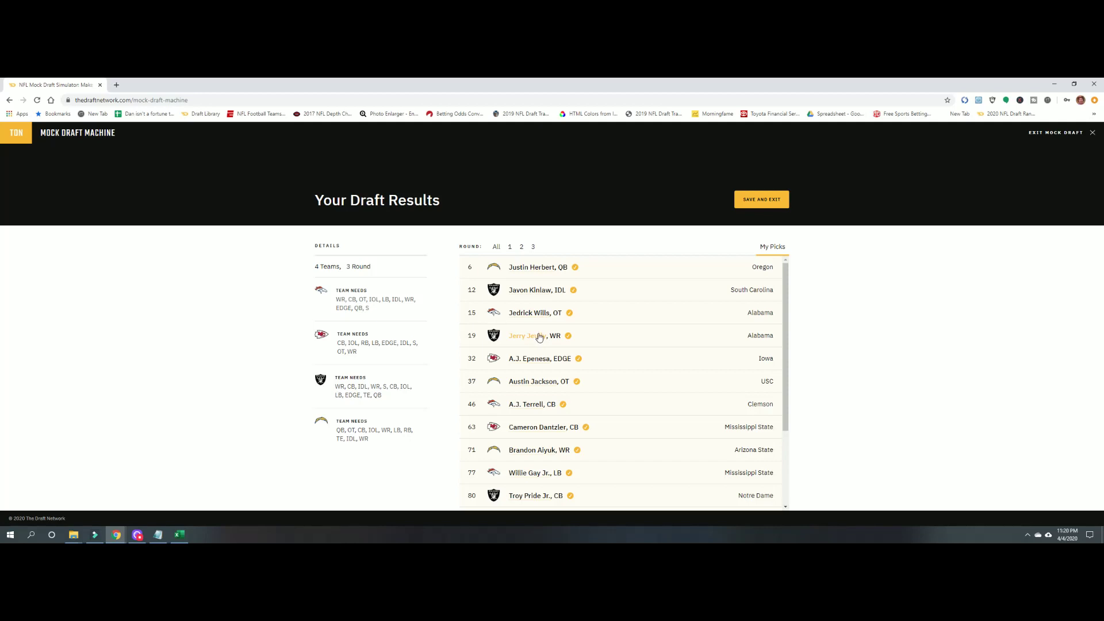
scroll(535, 345, down, 2)
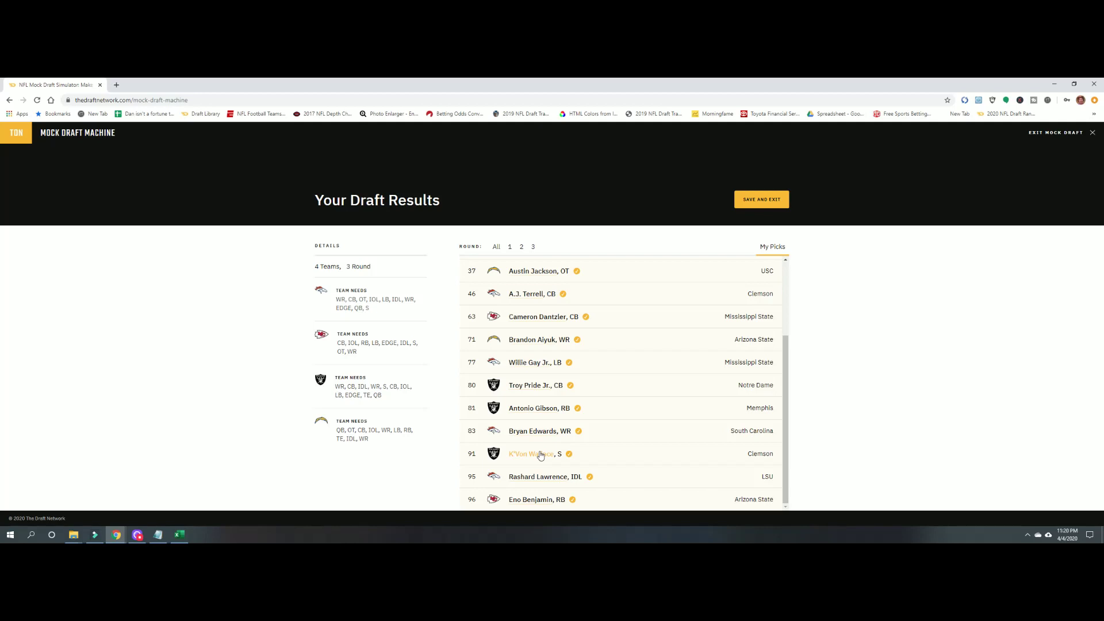
scroll(540, 455, up, 3)
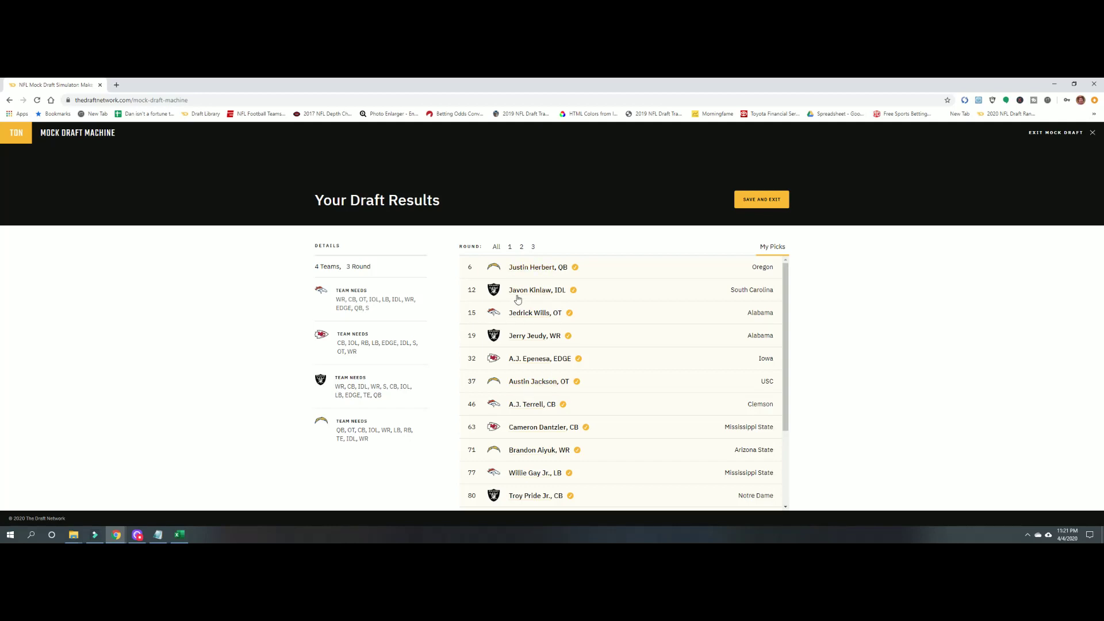
scroll(646, 380, down, 2)
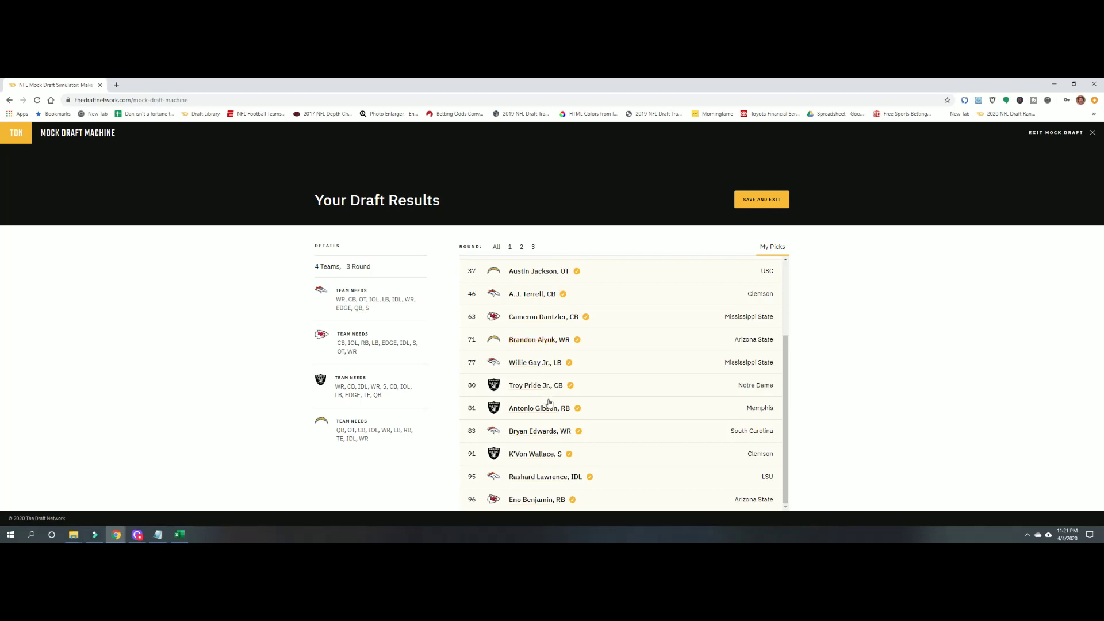
scroll(656, 413, up, 2)
scroll(655, 412, down, 2)
scroll(654, 413, up, 2)
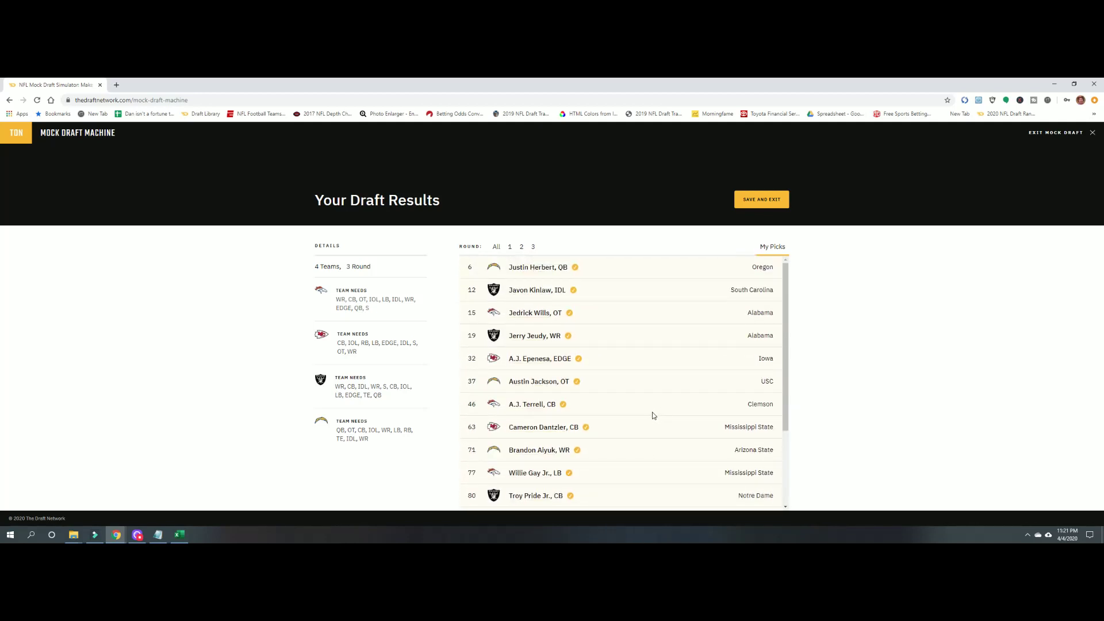
scroll(652, 414, down, 2)
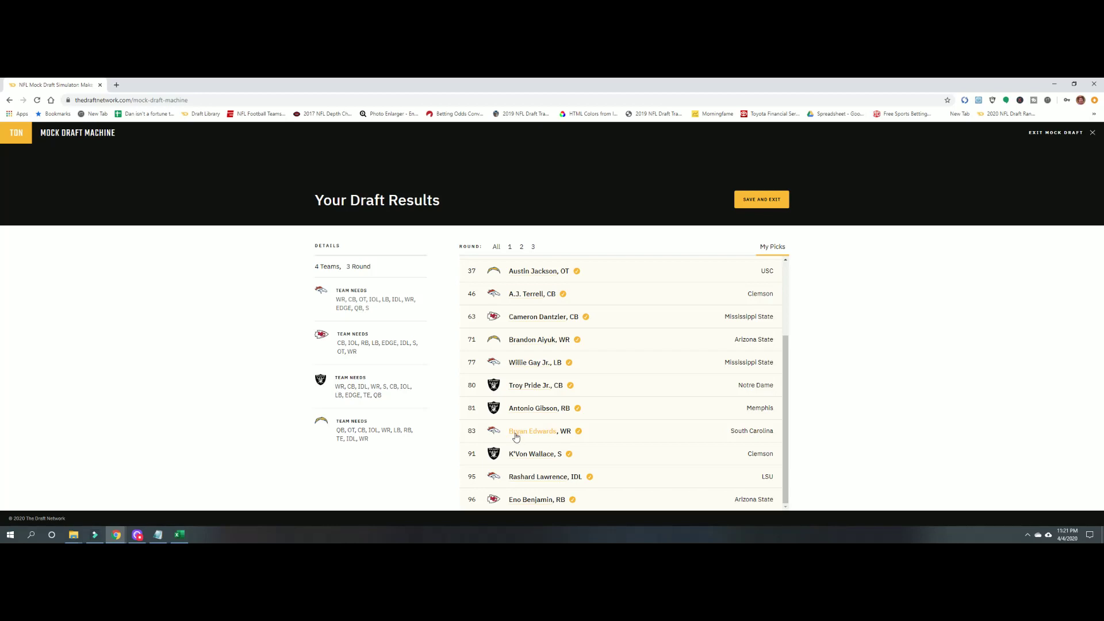
scroll(516, 437, up, 3)
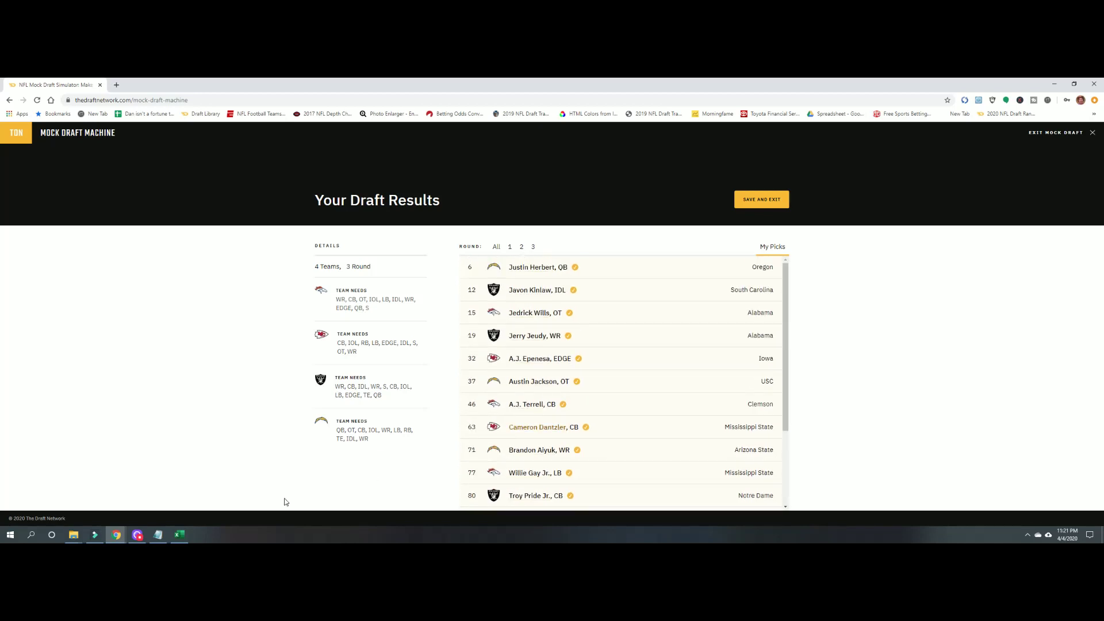
click(138, 537)
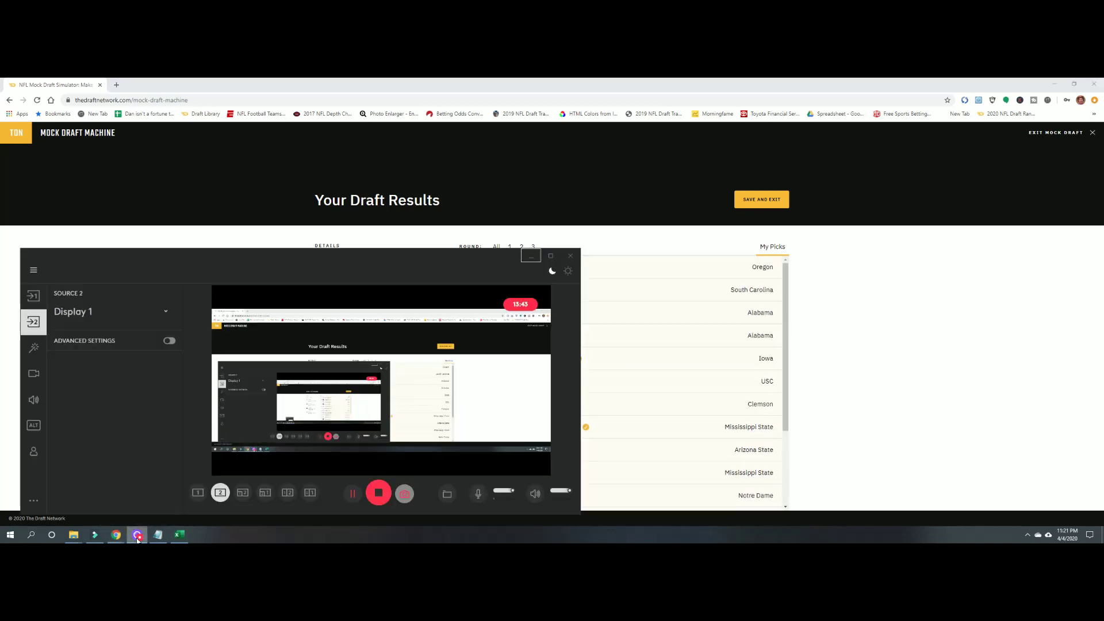
click(198, 493)
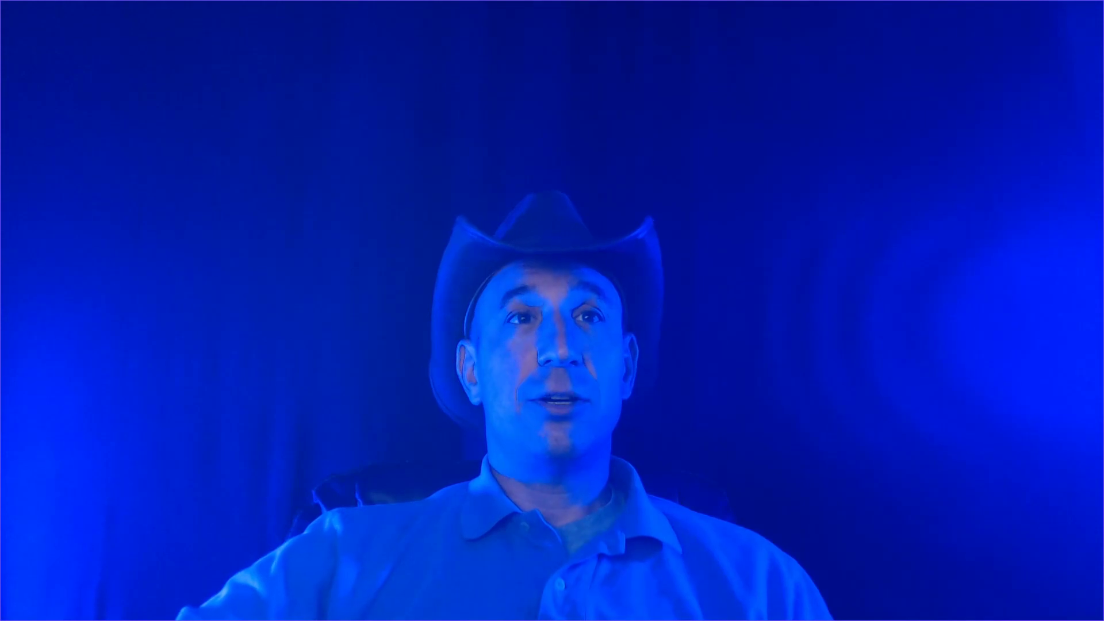